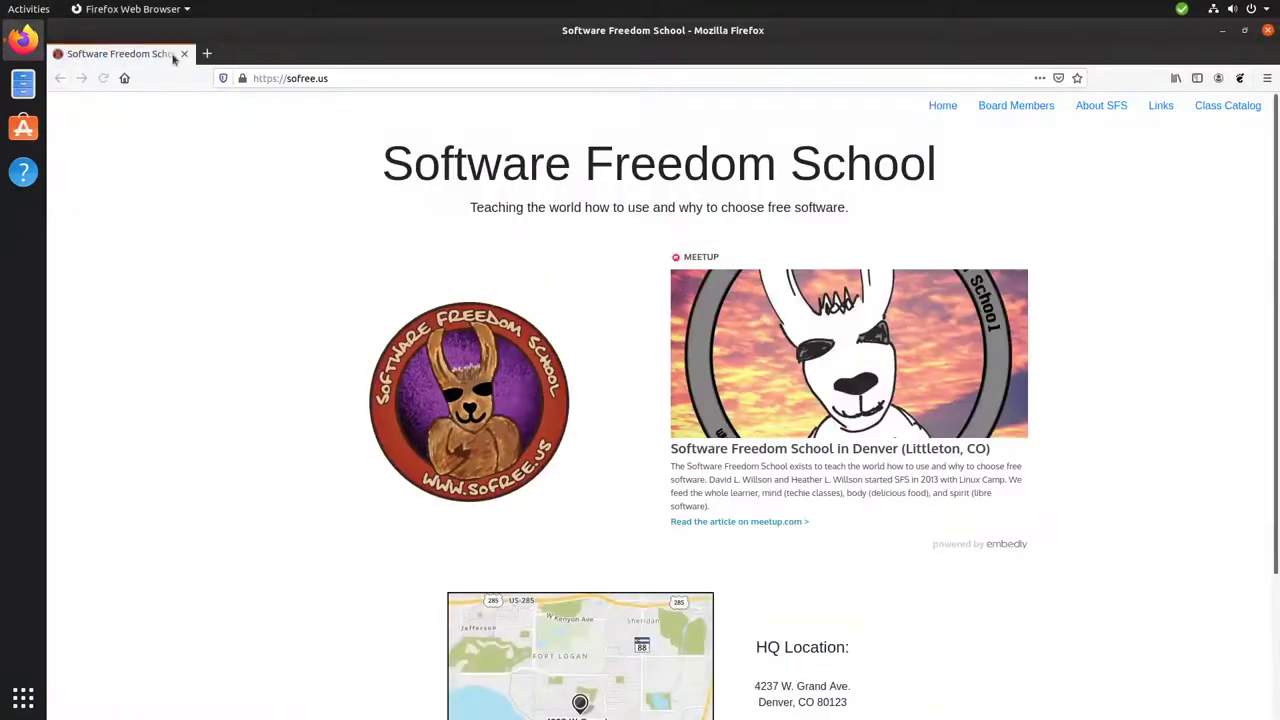
Go to nextcloud.shouplabs.xyz in Firefox to load the Nextcloud Files page.
left_click(437, 76)
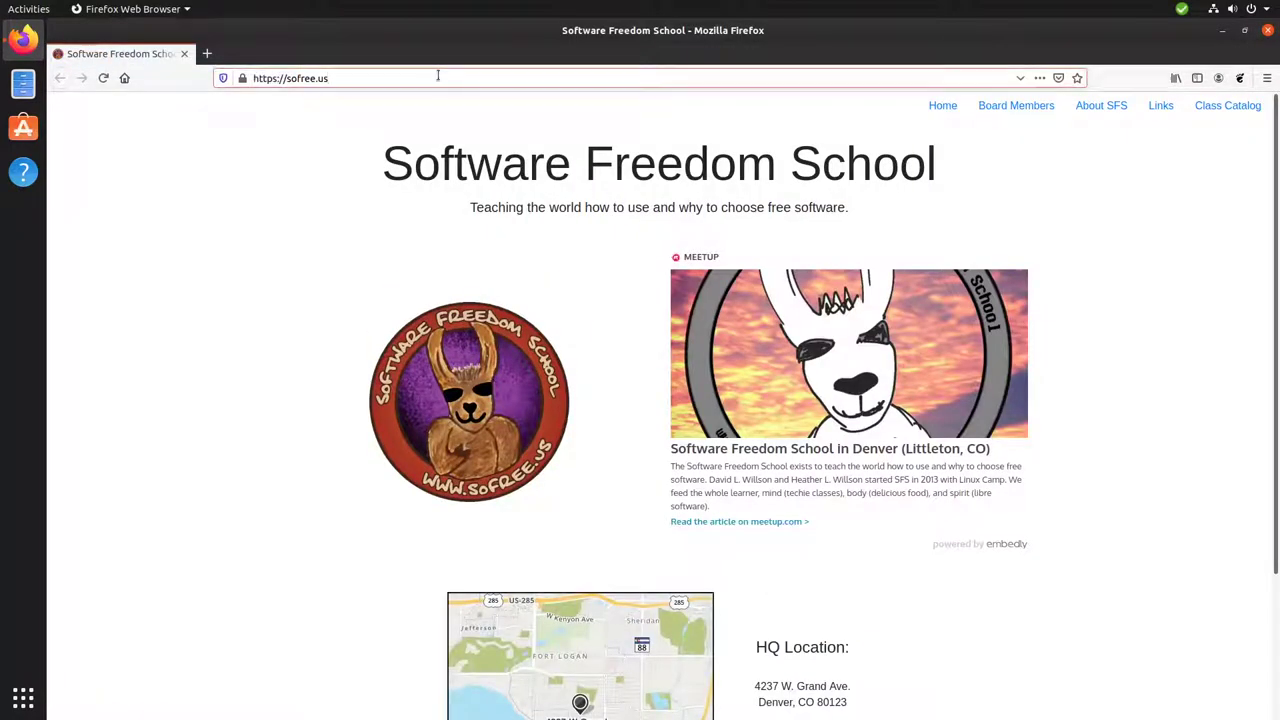
type("next")
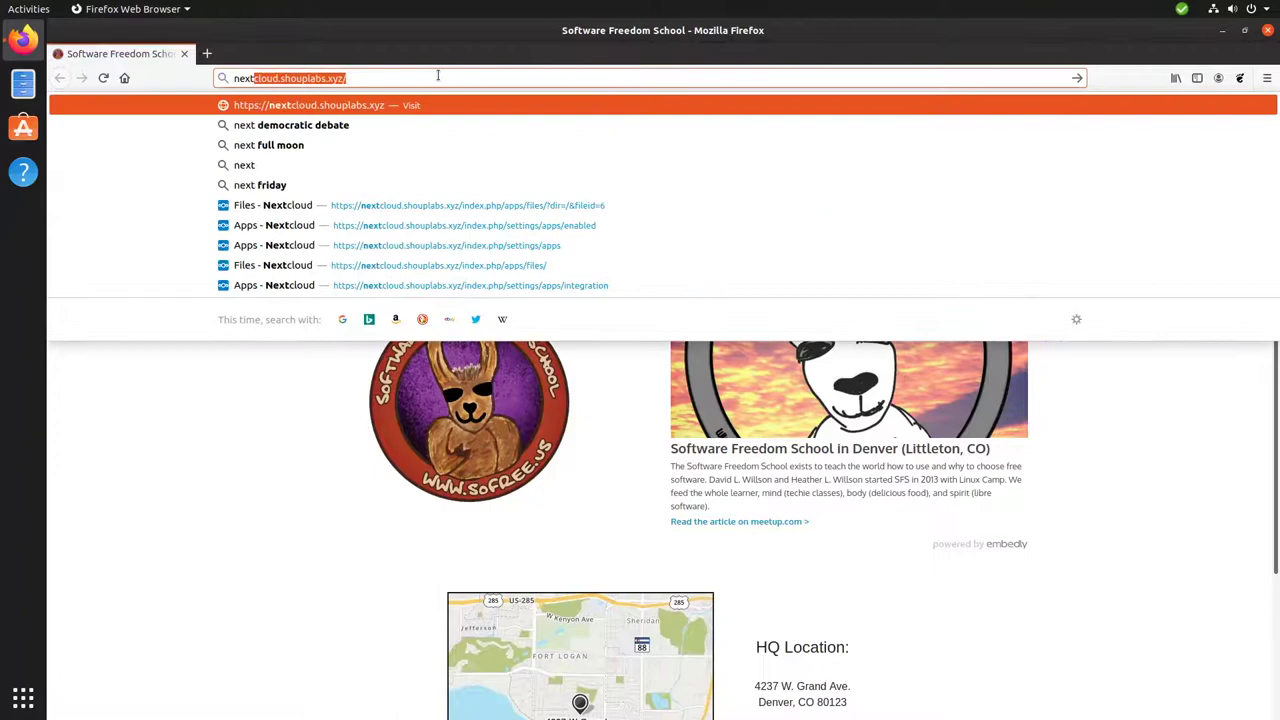
key("Return")
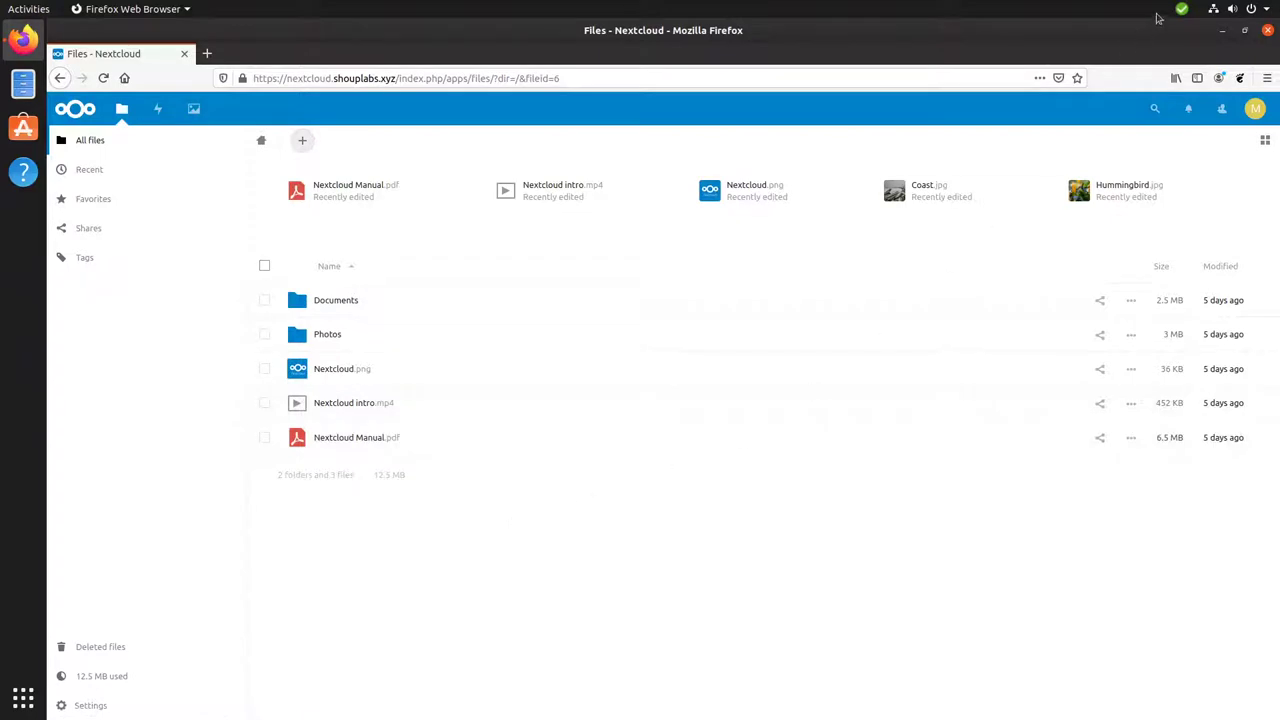
Open the local synced Nextcloud folder from the Nextcloud tray menu.
left_click(1182, 10)
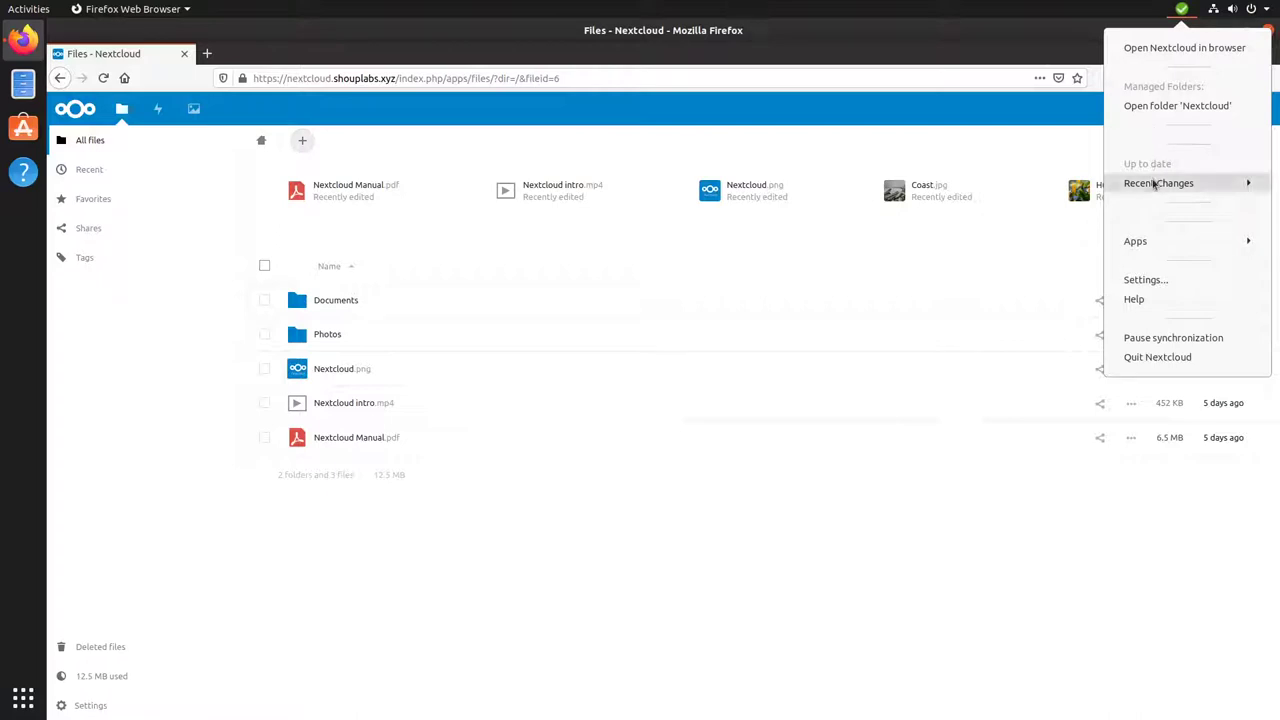
left_click(1164, 107)
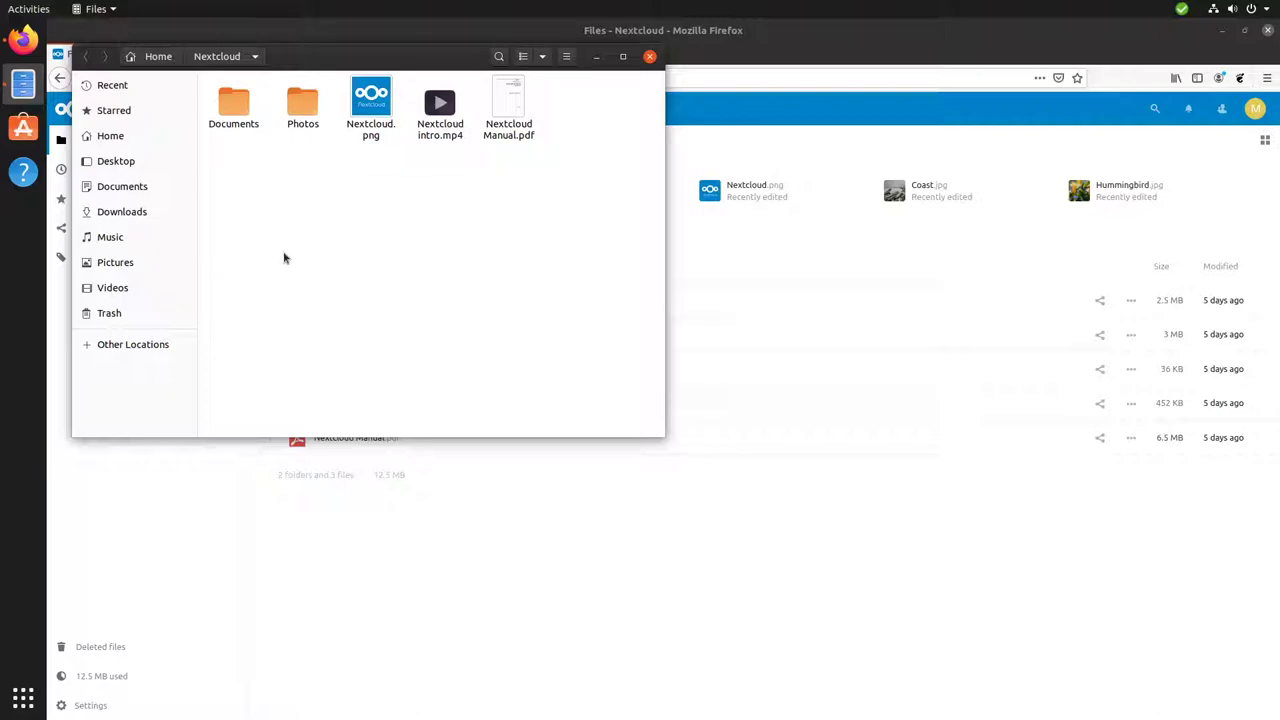
Launch gedit and write the sentence 'This is a test of Nextcloud.'.
key("super")
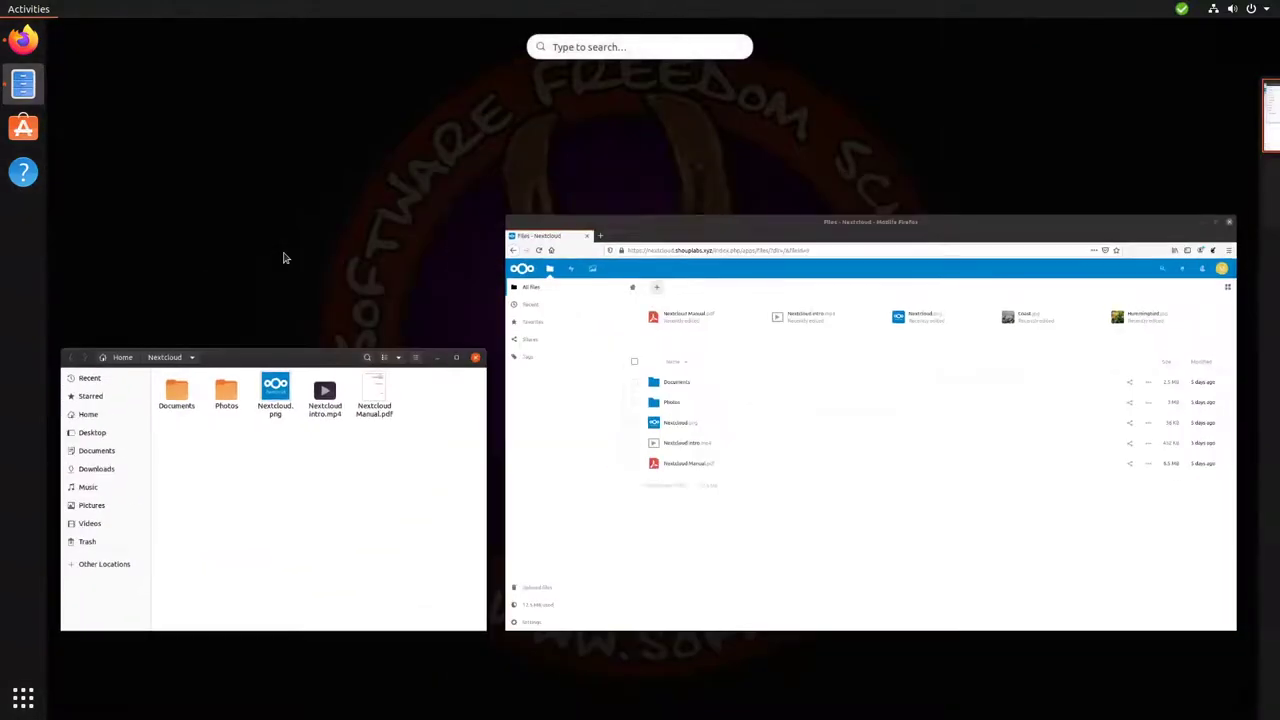
type("gedit")
key("Return")
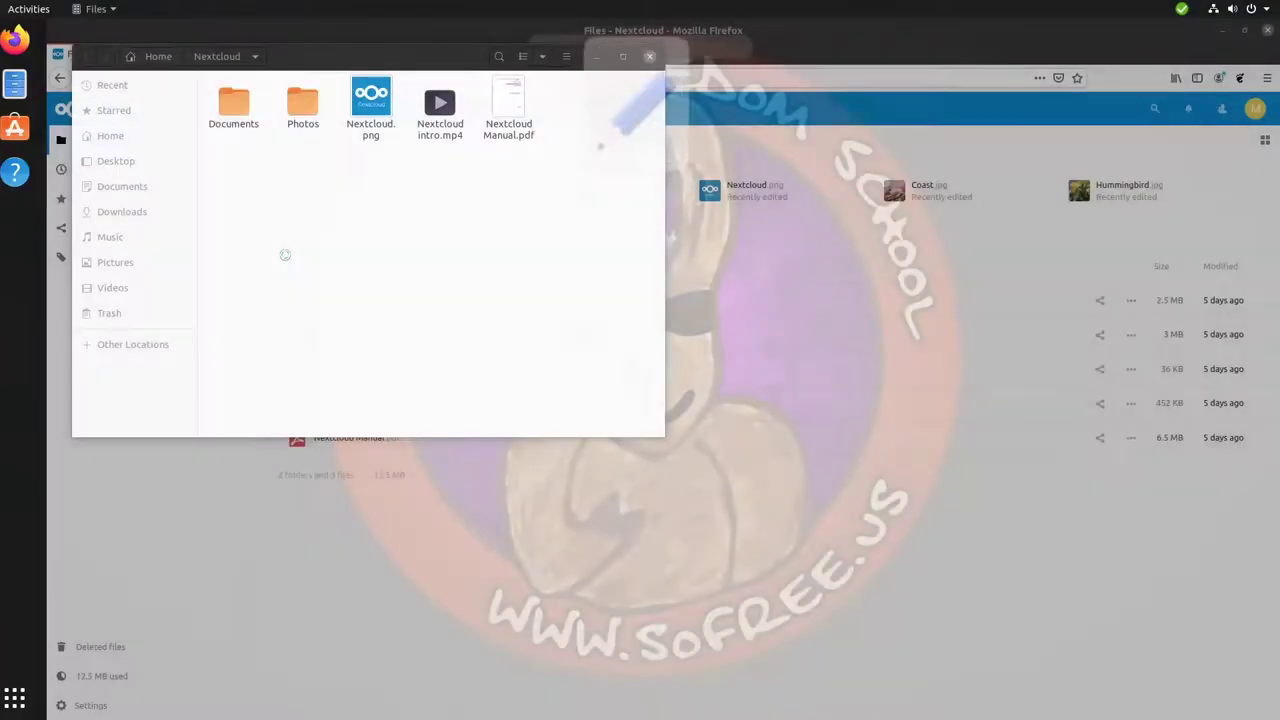
type("This")
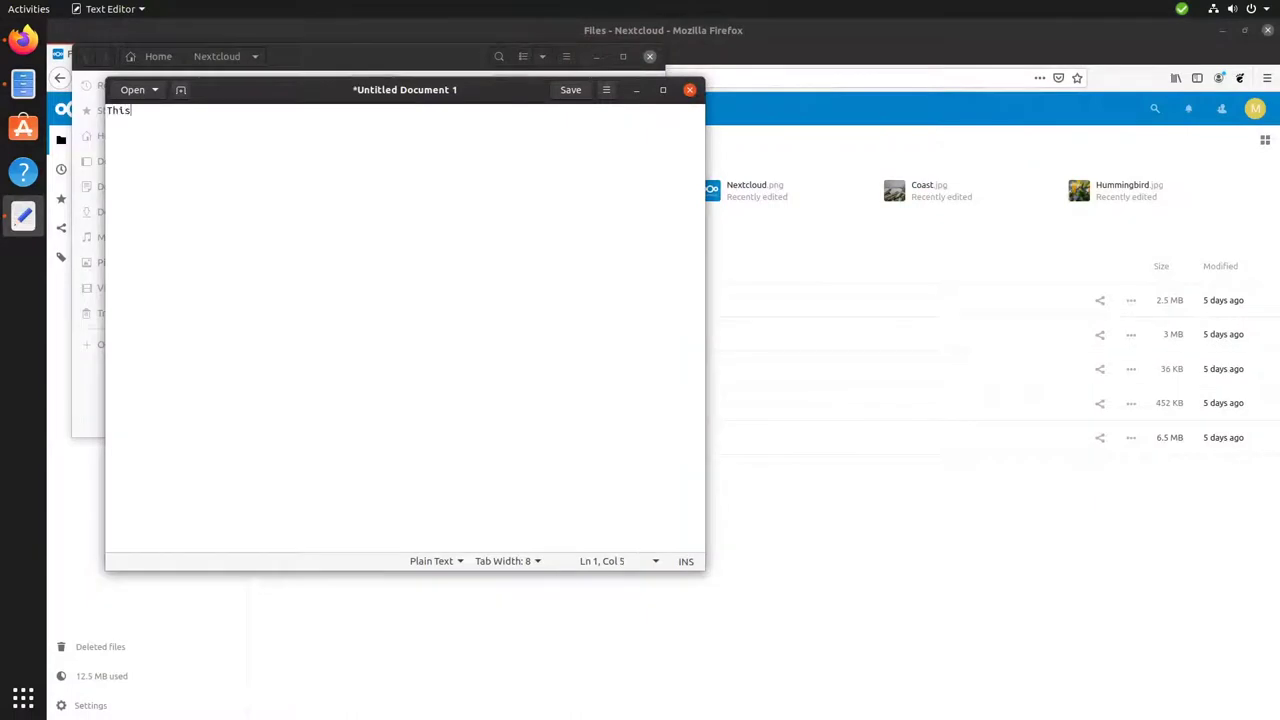
type(" is a test of Next")
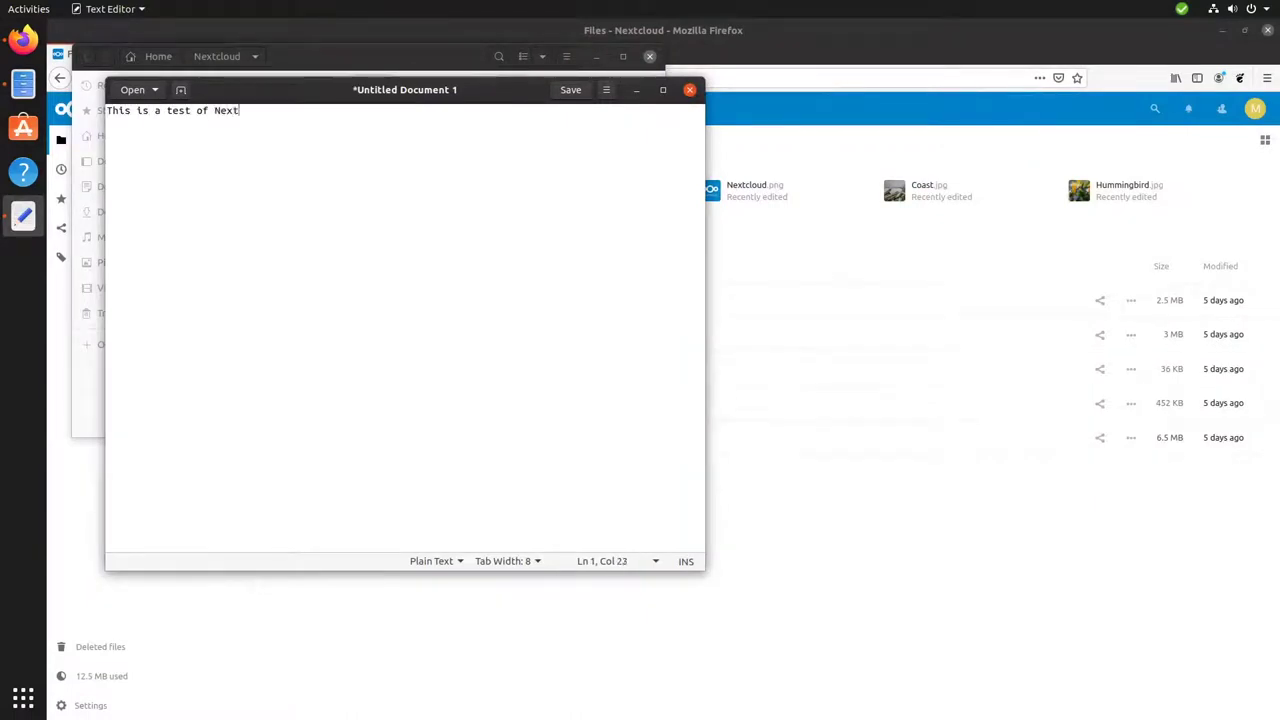
type("lloud.")
Save the document as test.txt in the local Nextcloud folder.
key("ctrl+s")
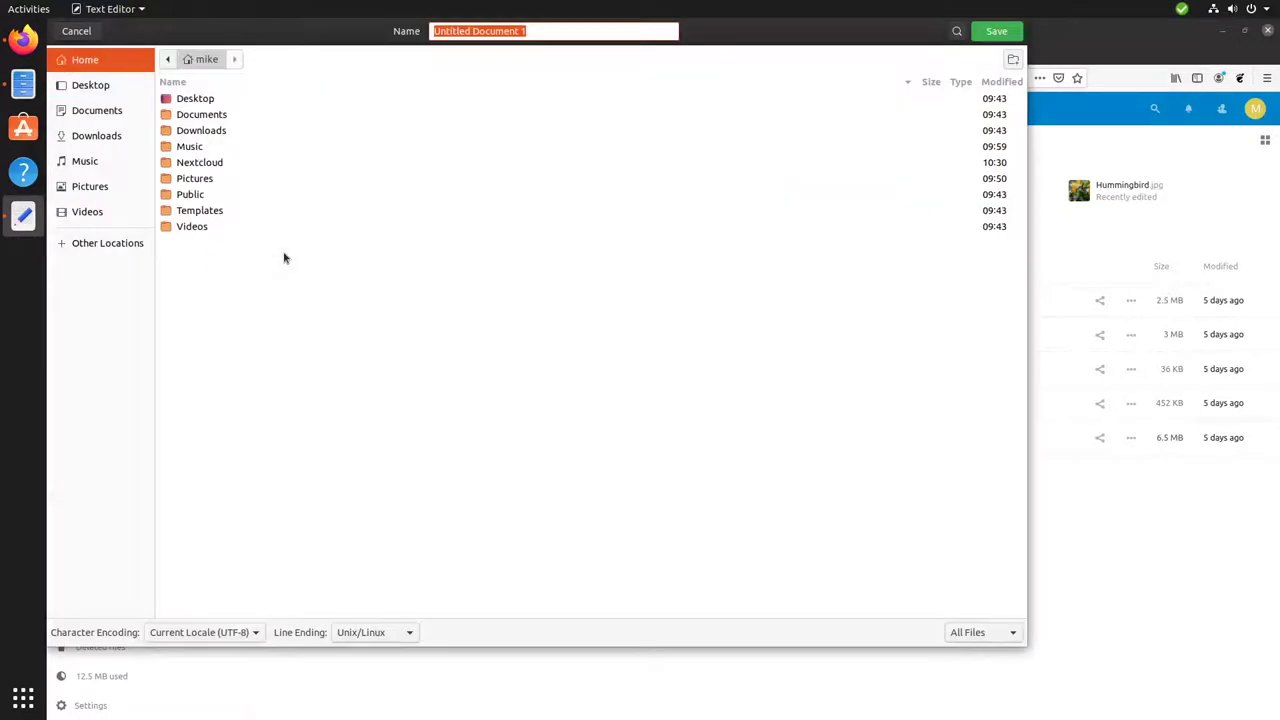
double_click(222, 162)
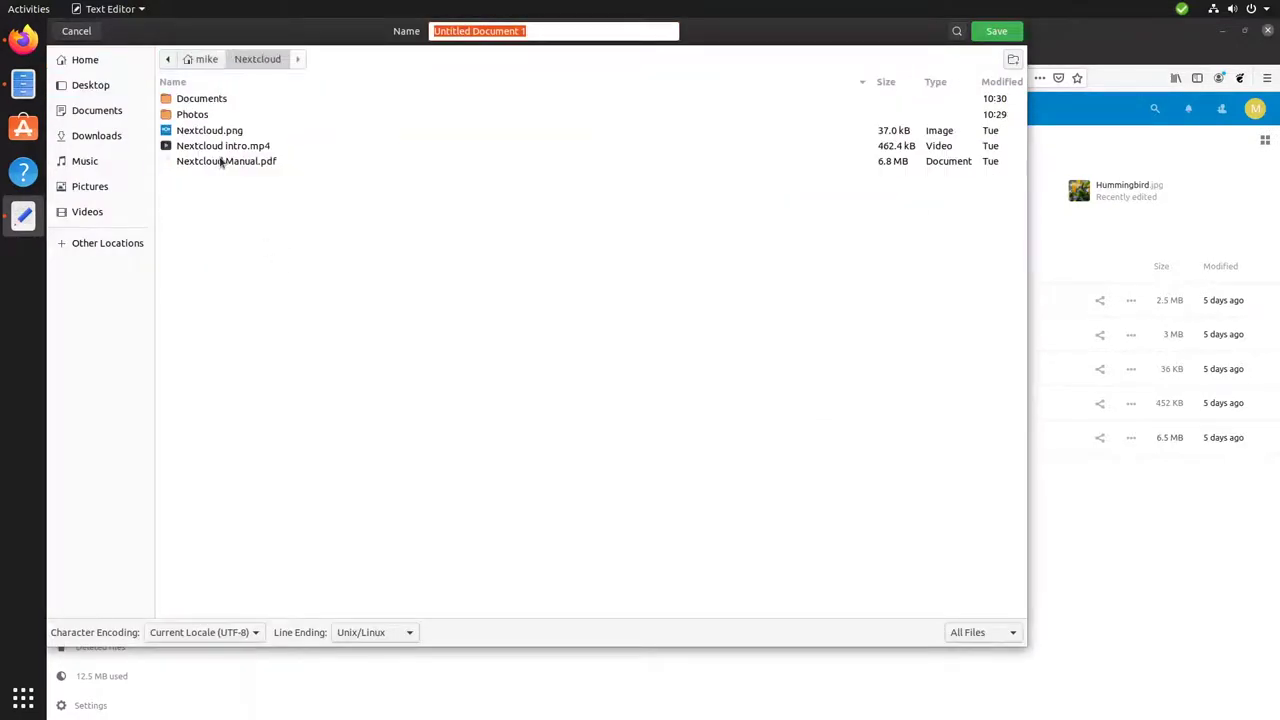
left_click(537, 40)
triple_click(535, 38)
type("test.t")
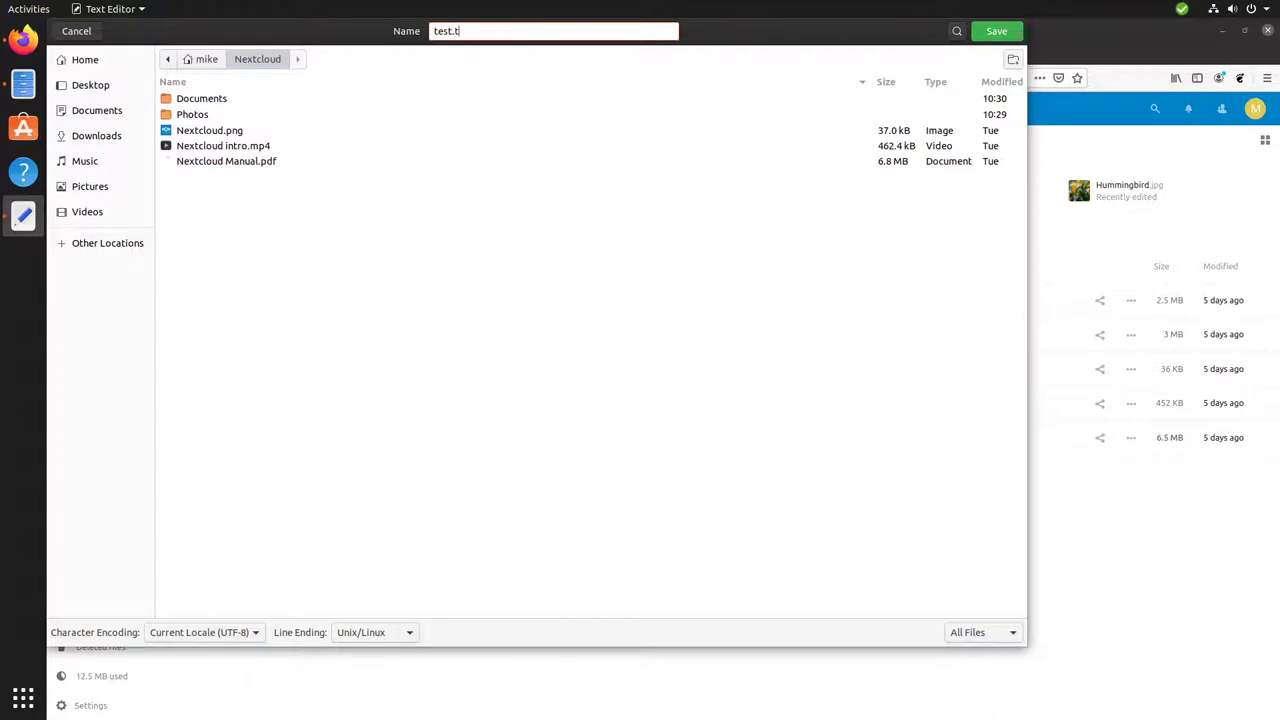
type("xt")
left_click(1013, 35)
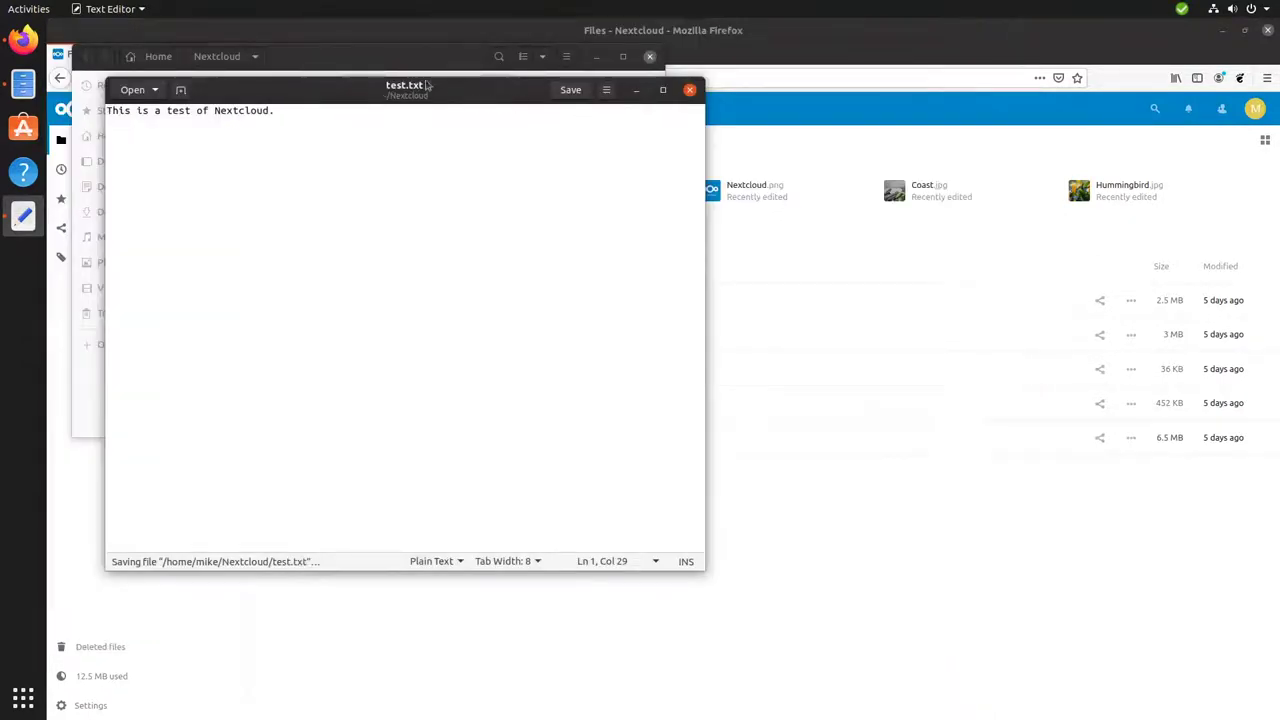
Check test.txt locally, then see it listed as uploaded at 10:32 in the client's Recent Changes.
left_click(368, 58)
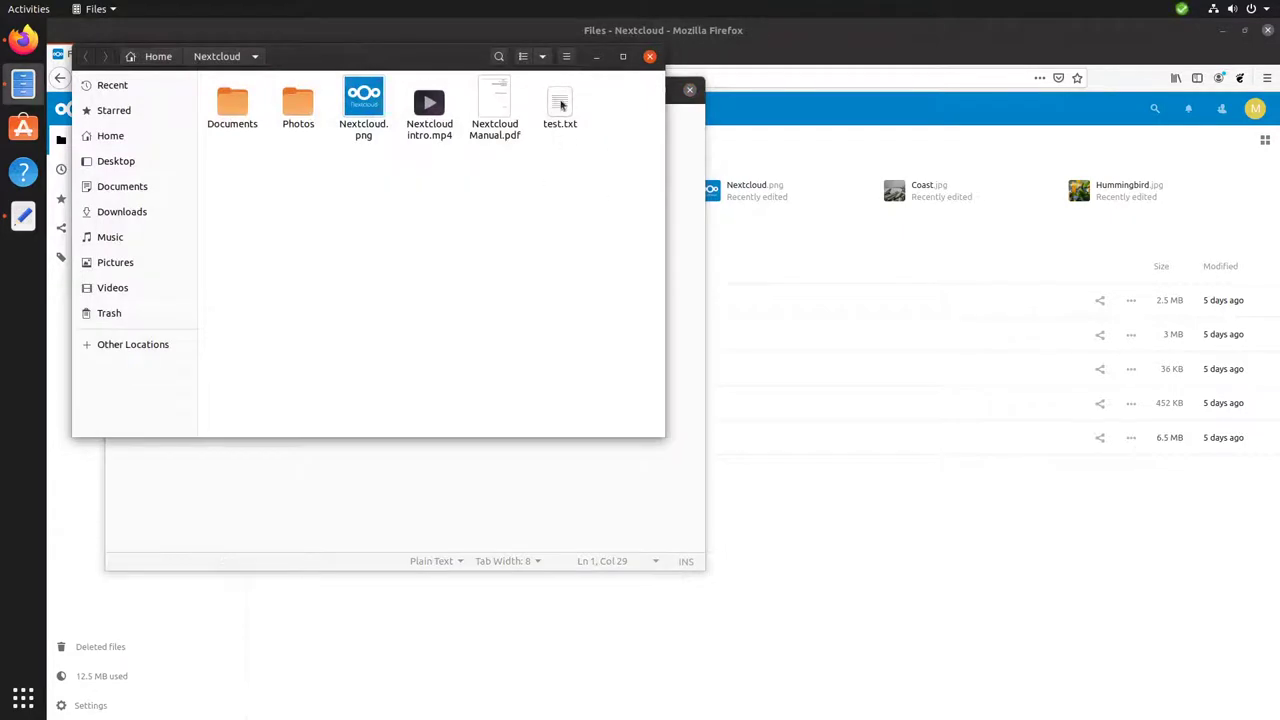
left_click(835, 22)
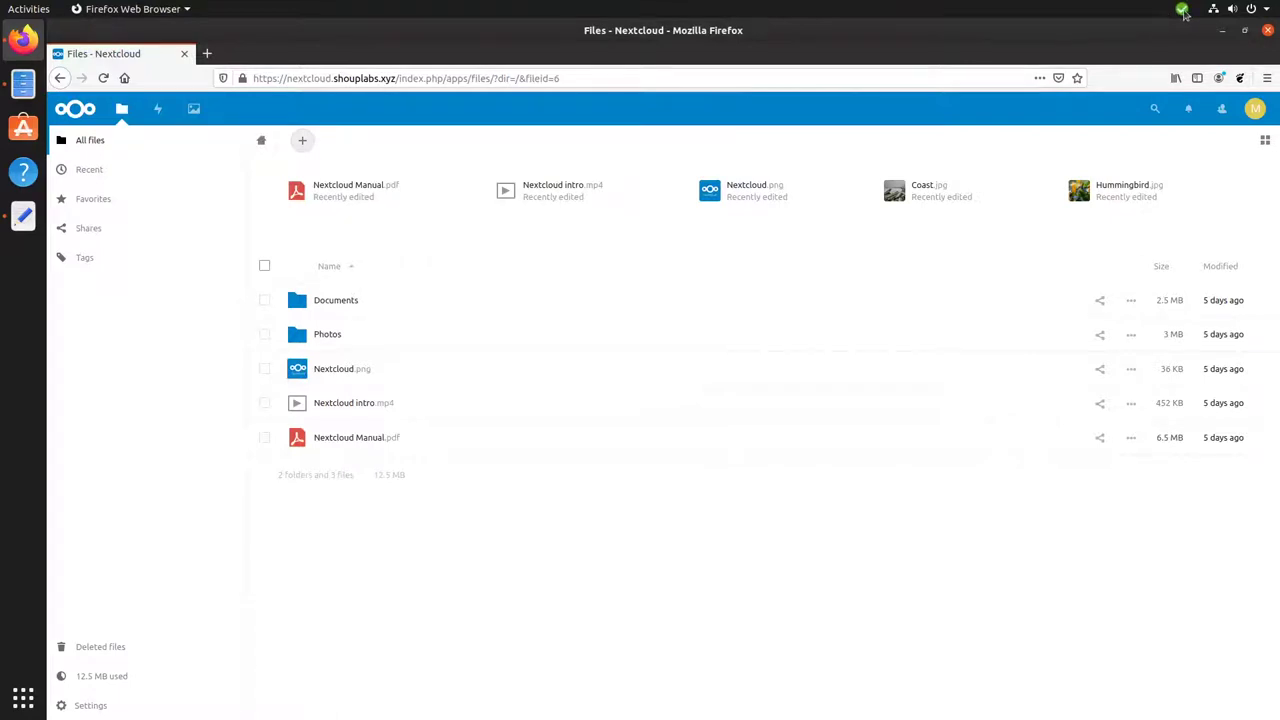
left_click(1183, 10)
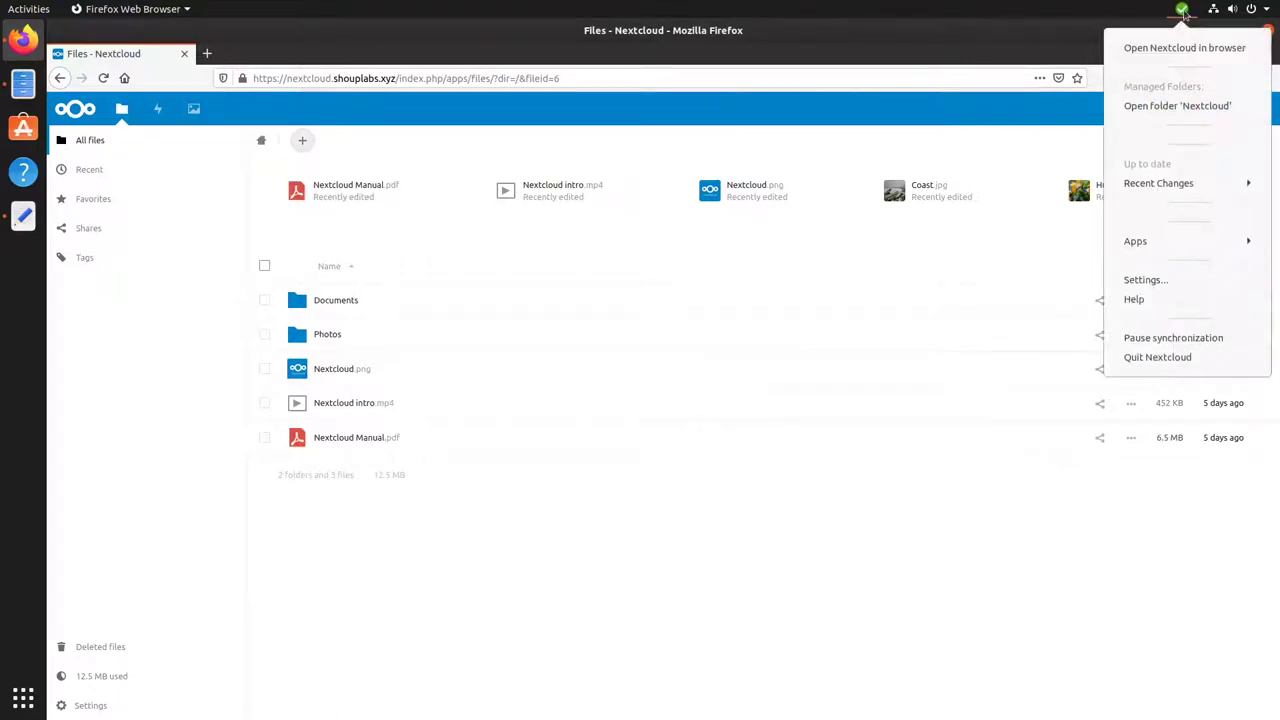
left_click(1159, 188)
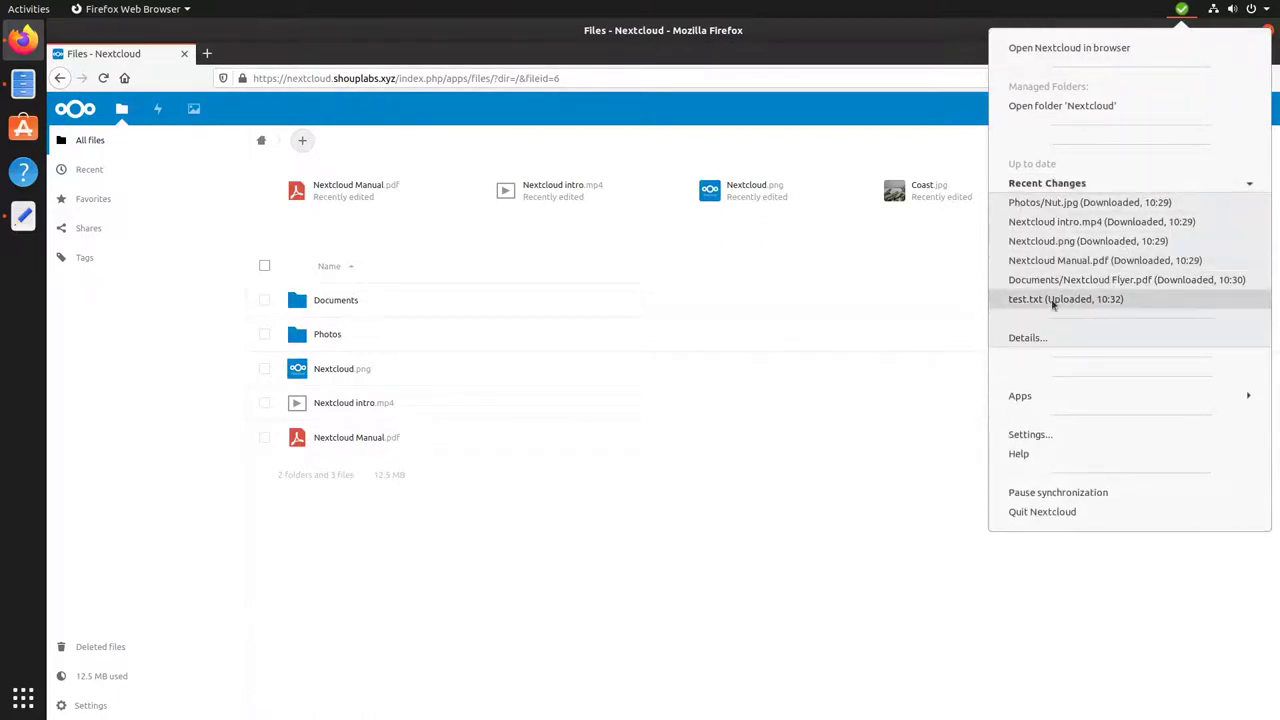
Dismiss the sync menu and reload the web Files page so test.txt appears.
left_click(700, 576)
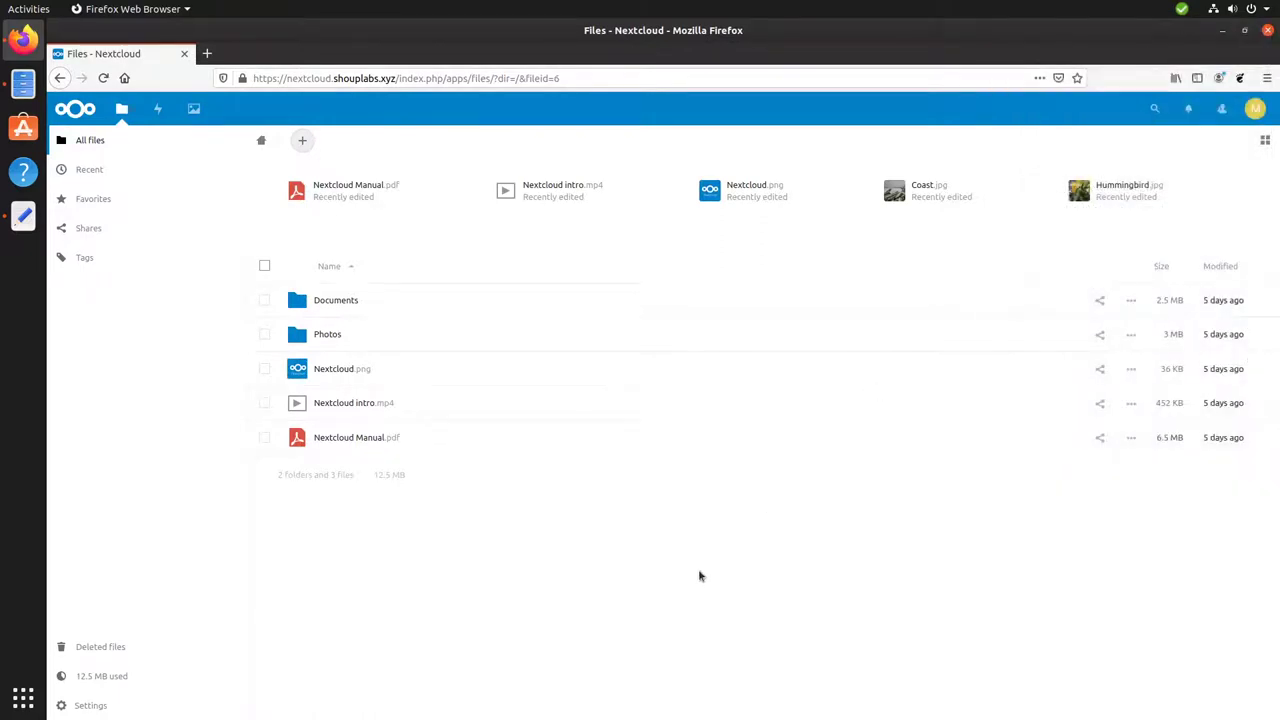
key("F5")
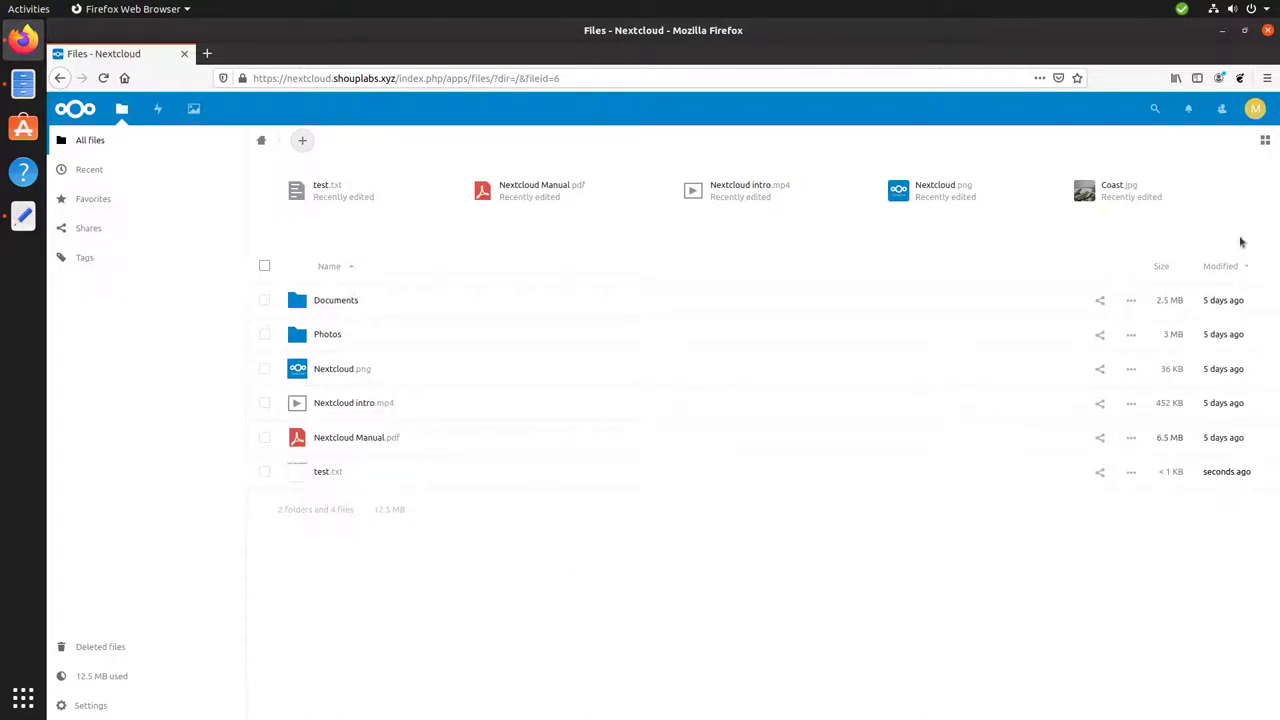
View the Hummingbird photo full size from the Gallery's Photos album.
left_click(1255, 113)
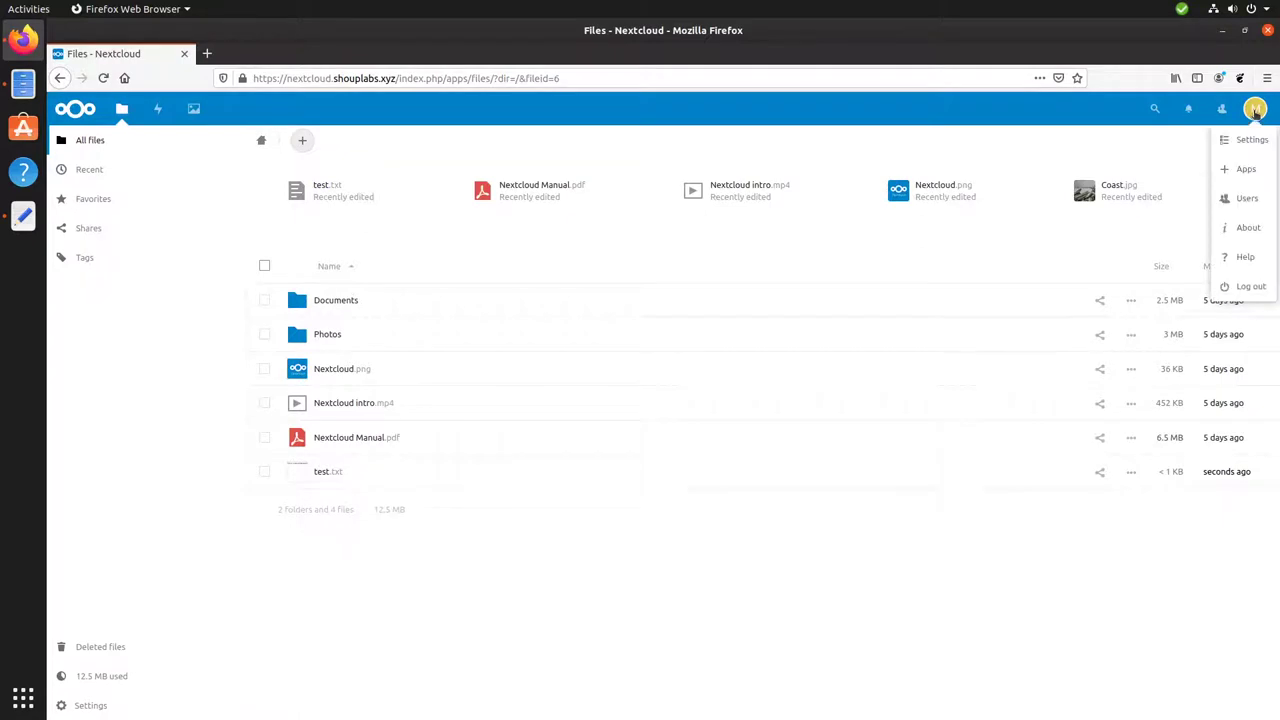
left_click(1240, 169)
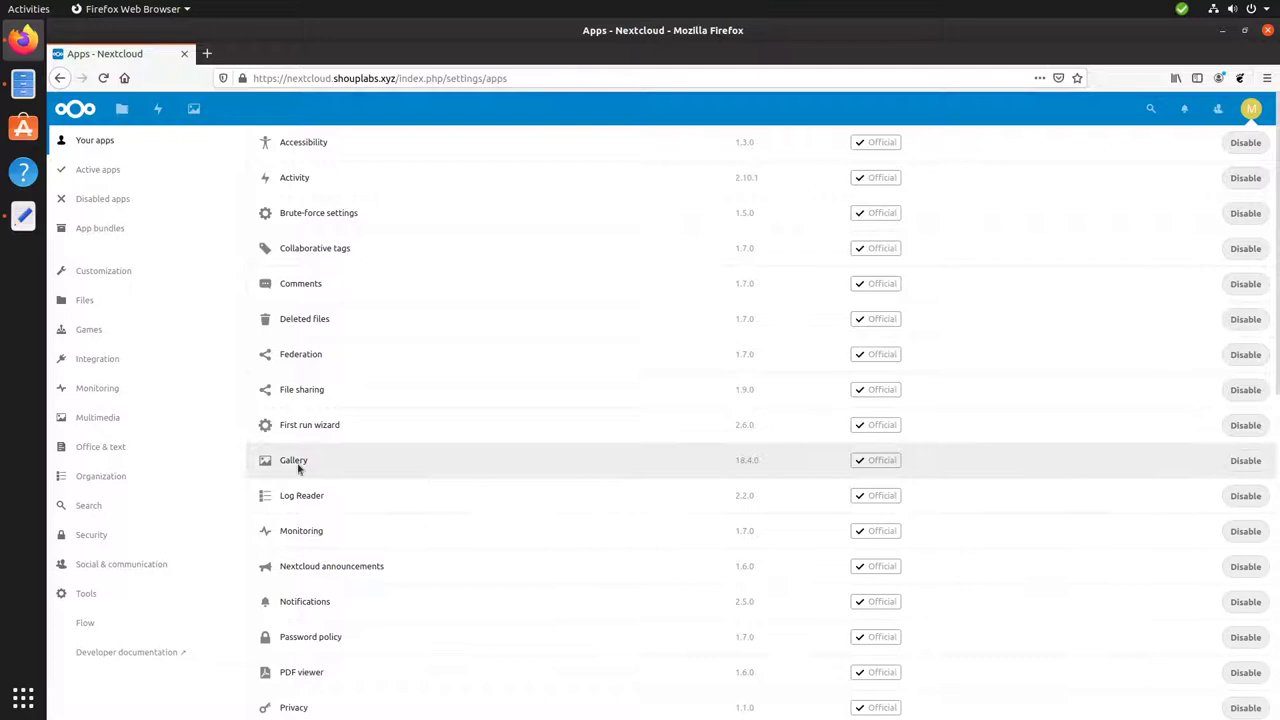
left_click(193, 105)
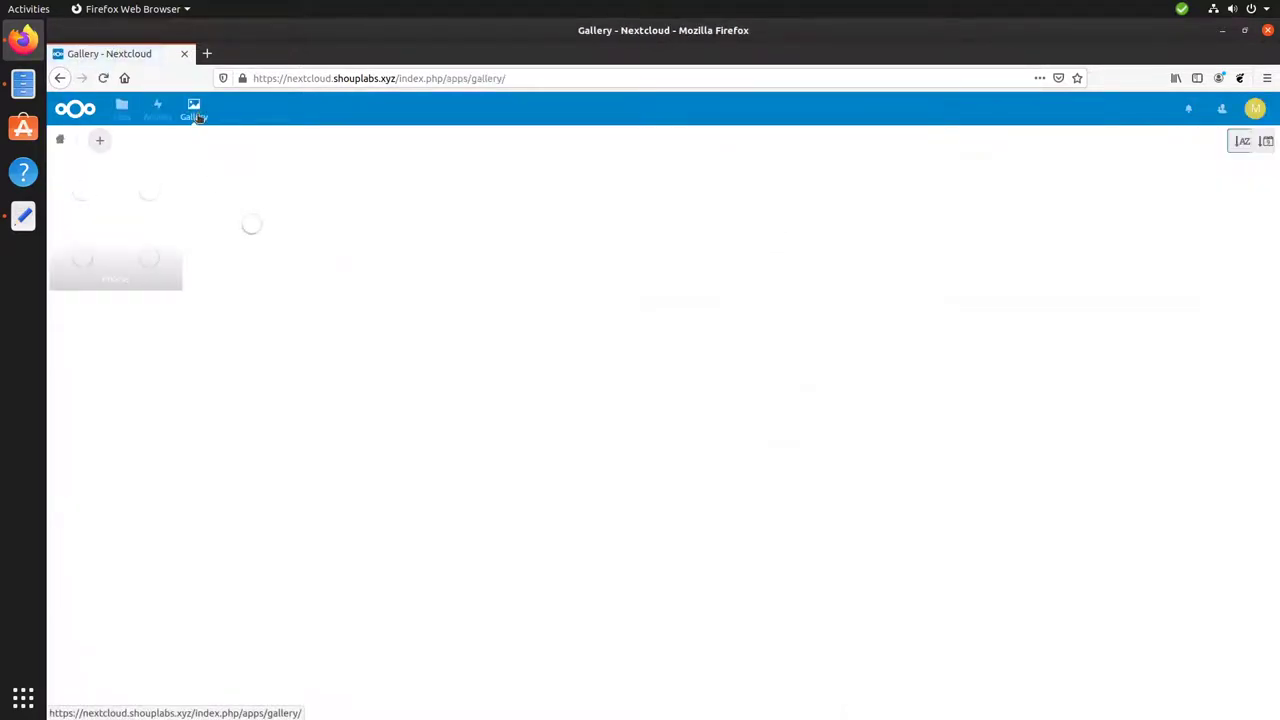
left_click(62, 199)
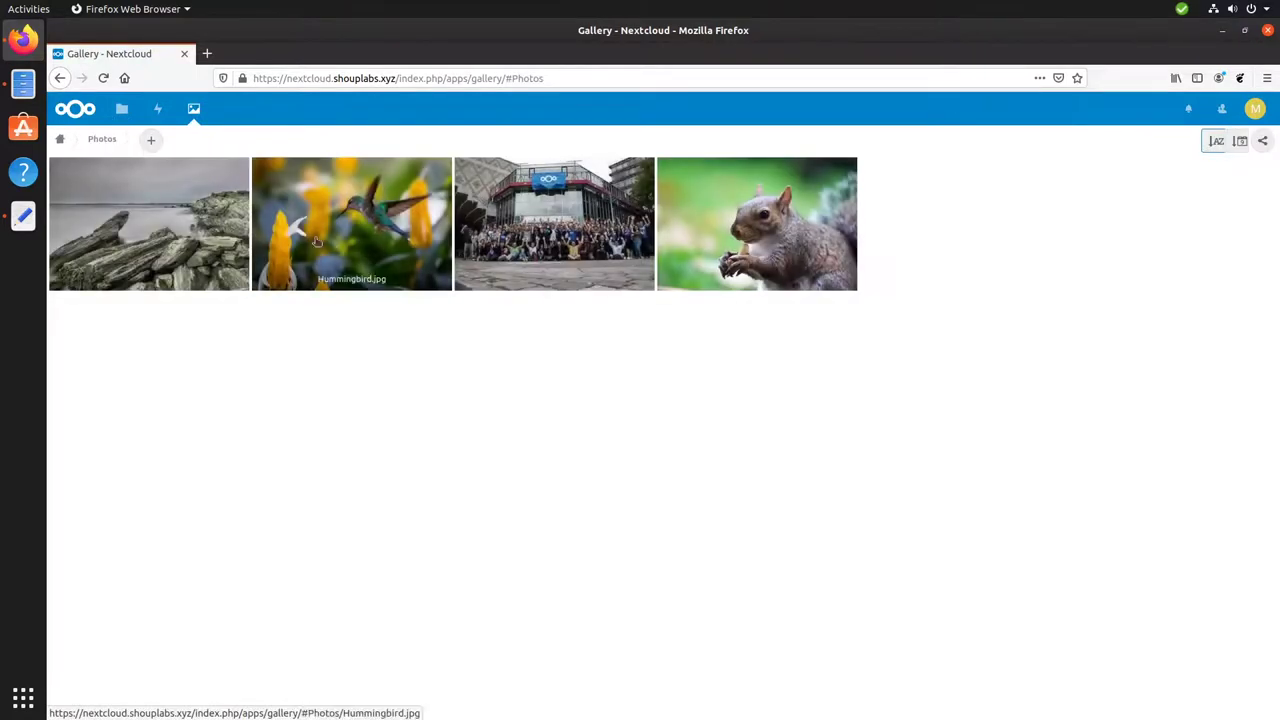
left_click(328, 233)
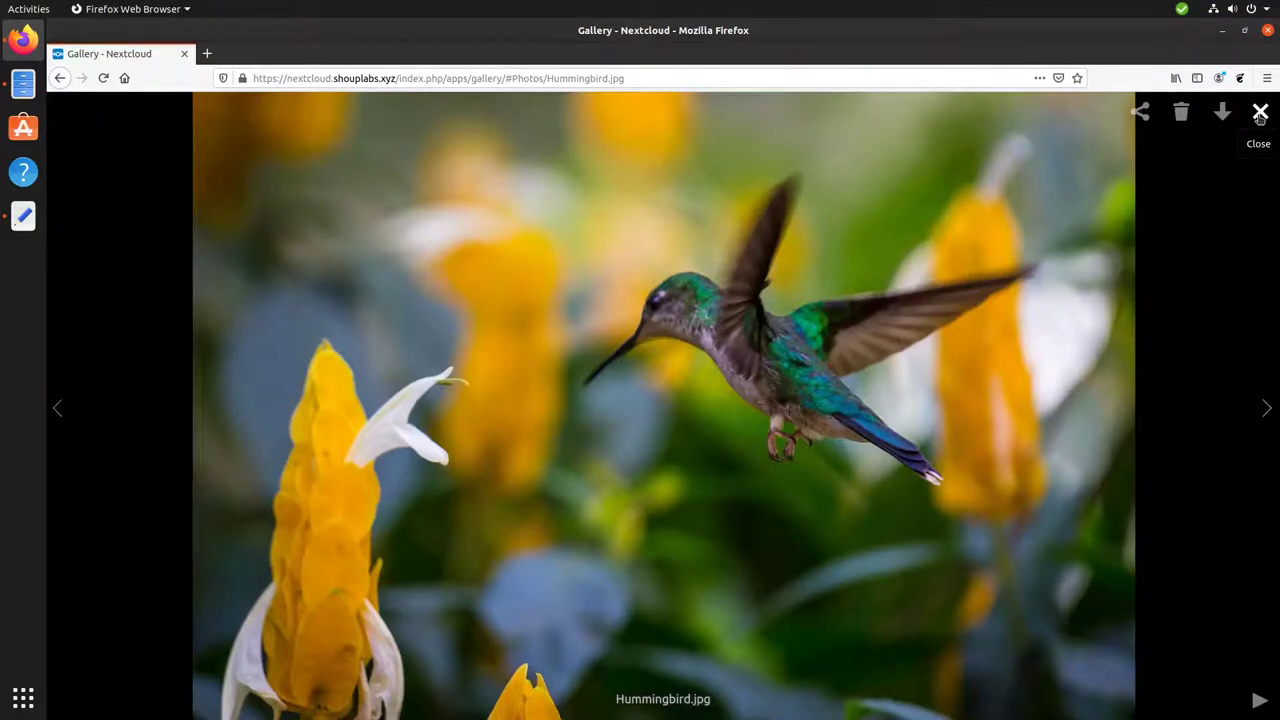
Close the photo and go to the Apps management page from the account menu.
left_click(1260, 114)
left_click(1255, 109)
left_click(1240, 172)
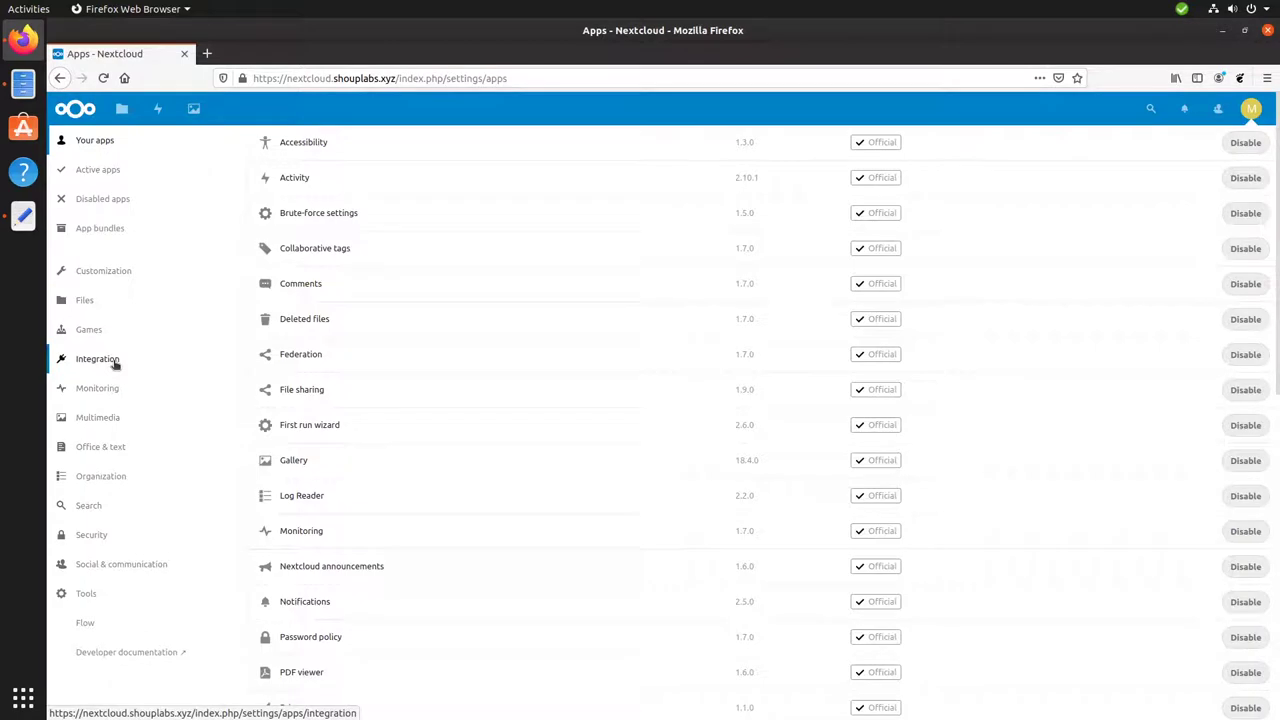
Download and enable the Draw.io integration app, confirming with the account password, then view Your apps.
left_click(97, 359)
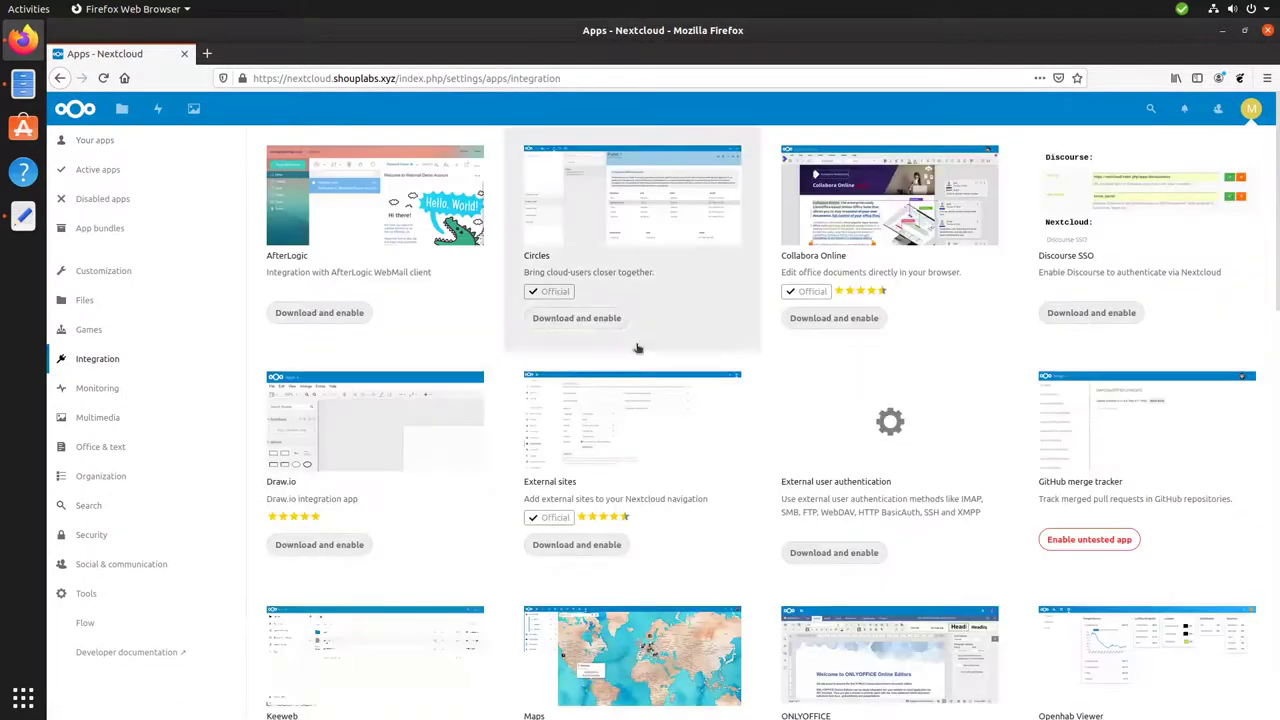
left_click(319, 545)
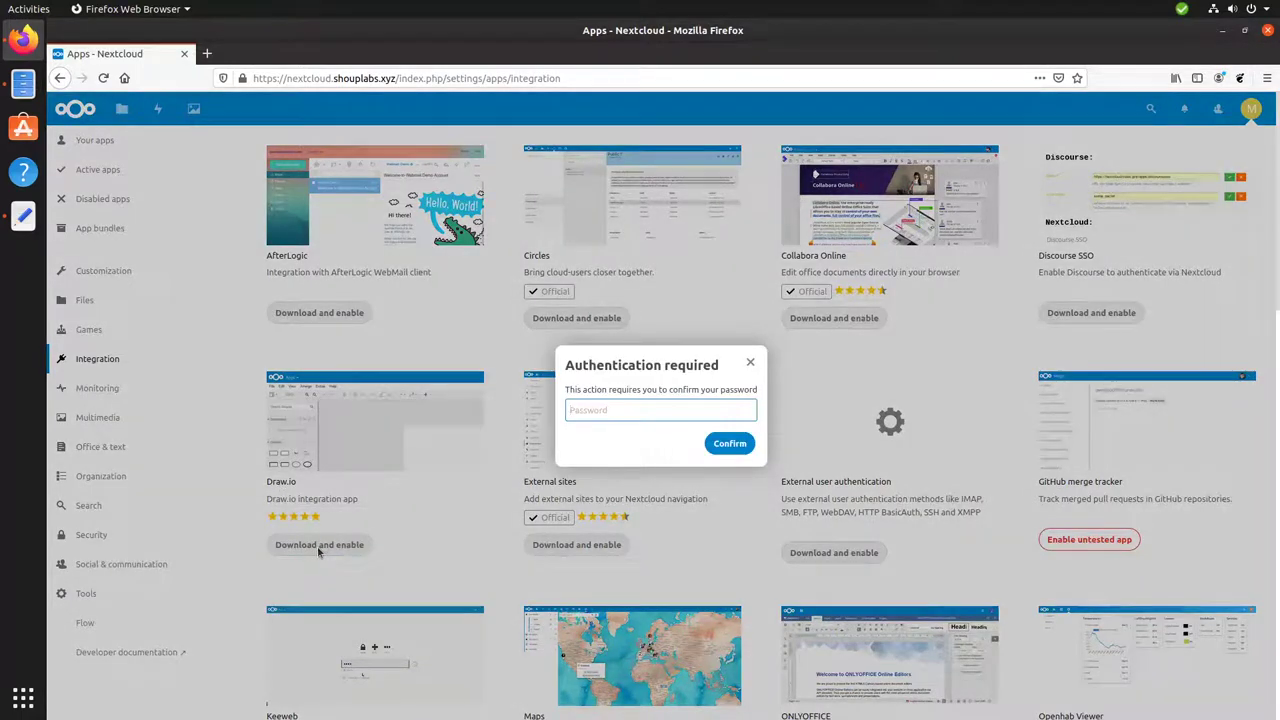
type("*******")
key("Return")
type("*")
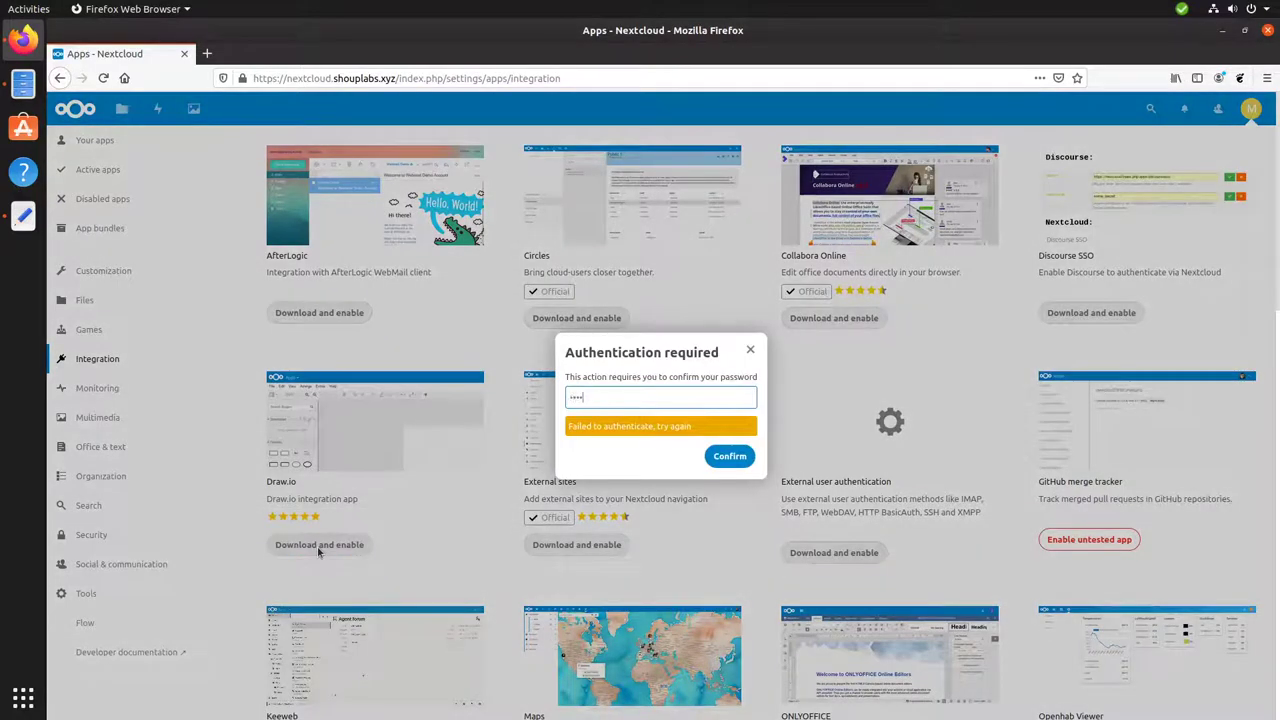
type("********")
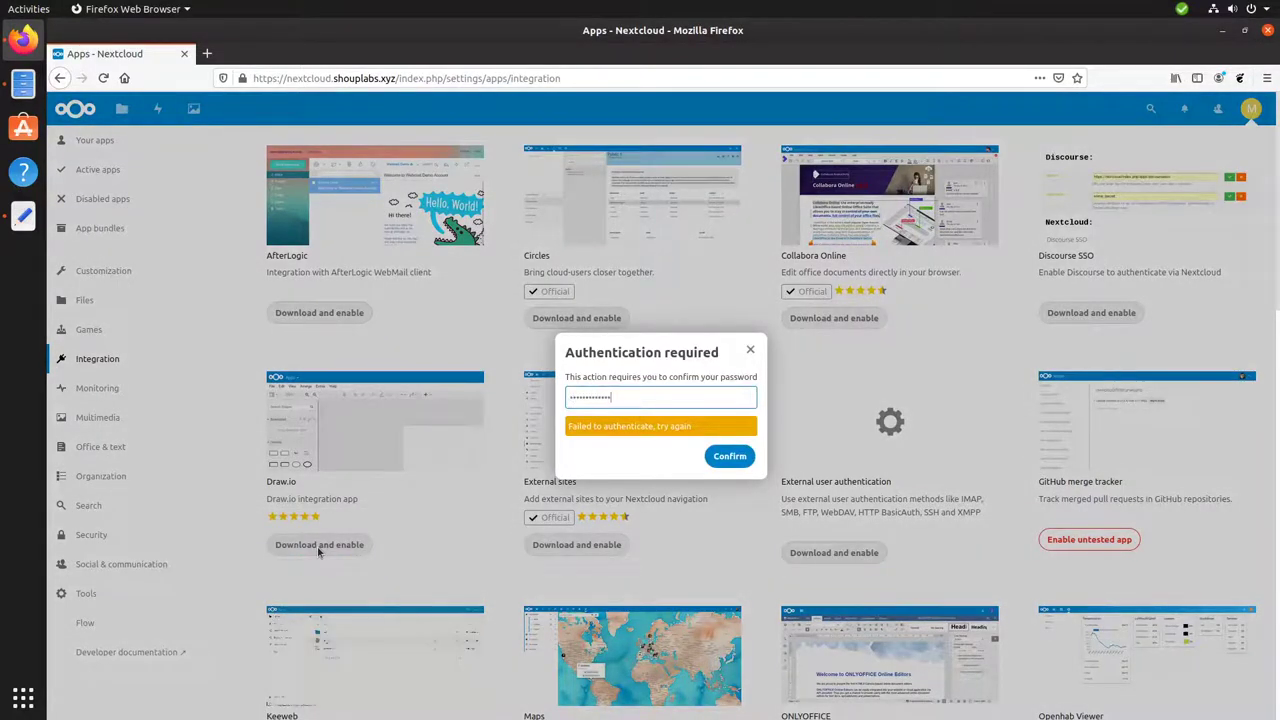
key("Return")
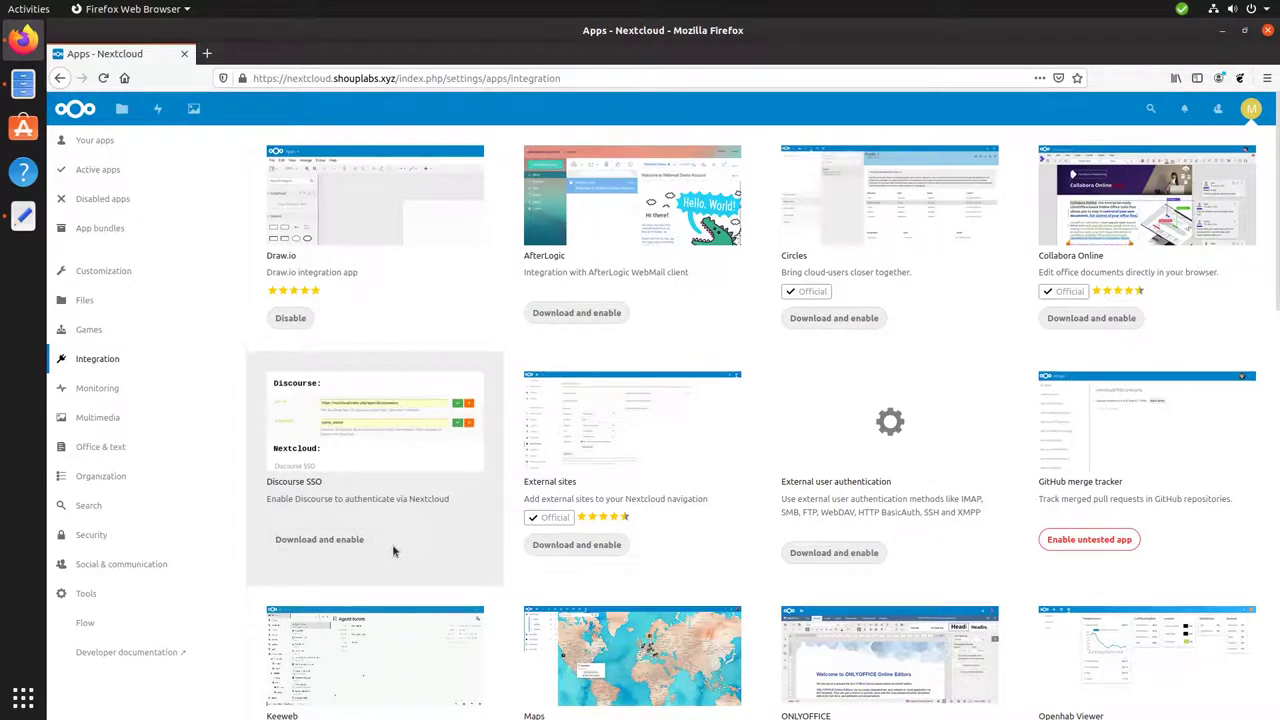
left_click(113, 142)
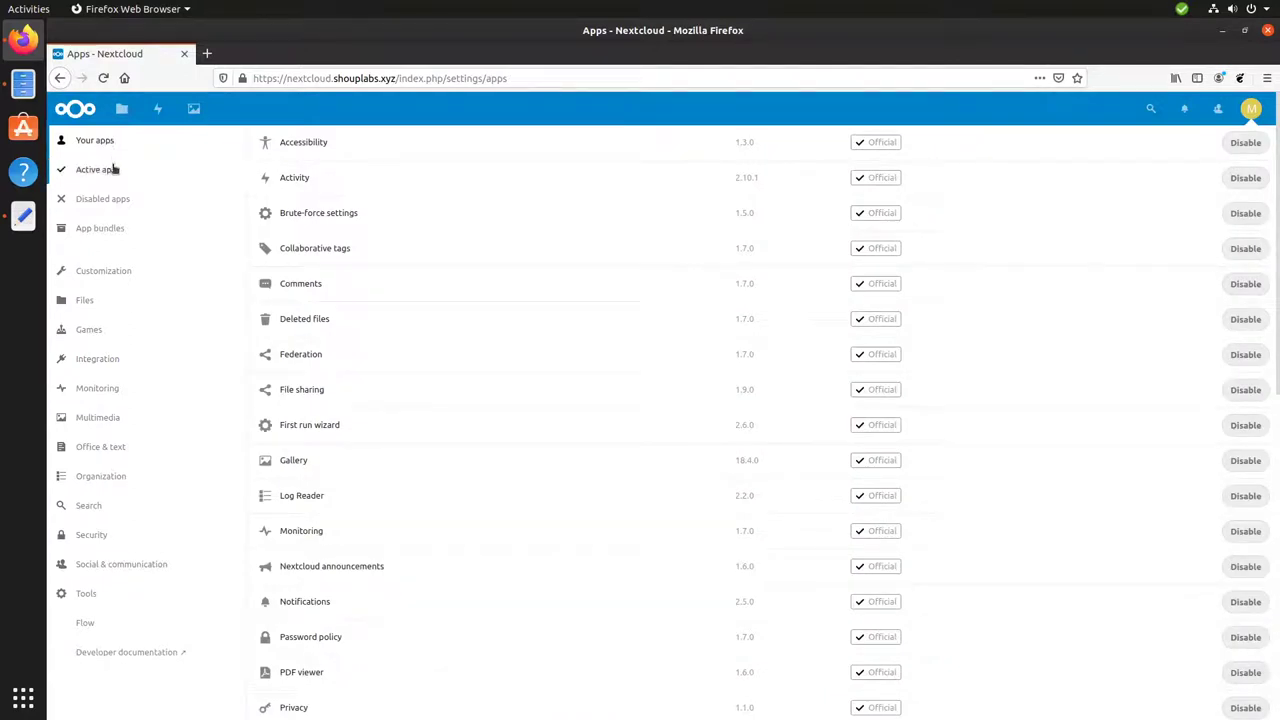
Confirm Draw.io 0.9.5 is listed among active apps, then return to the Files page.
left_click(113, 170)
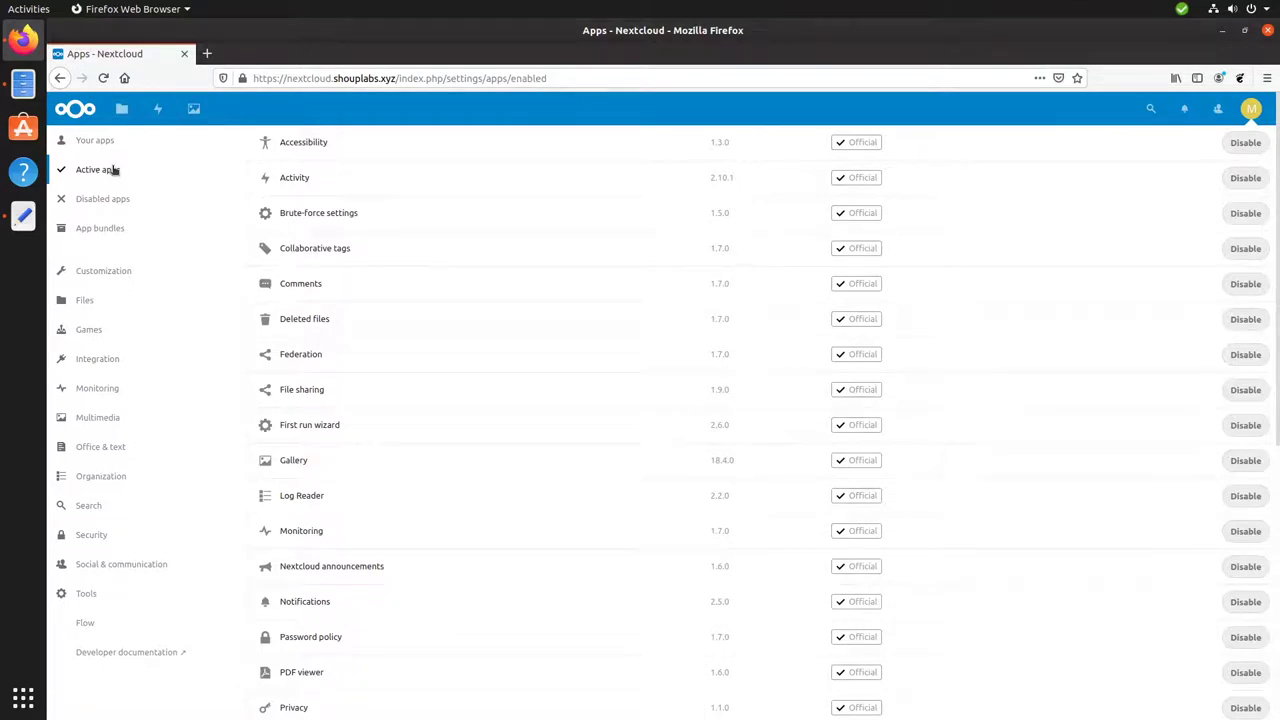
key("F5")
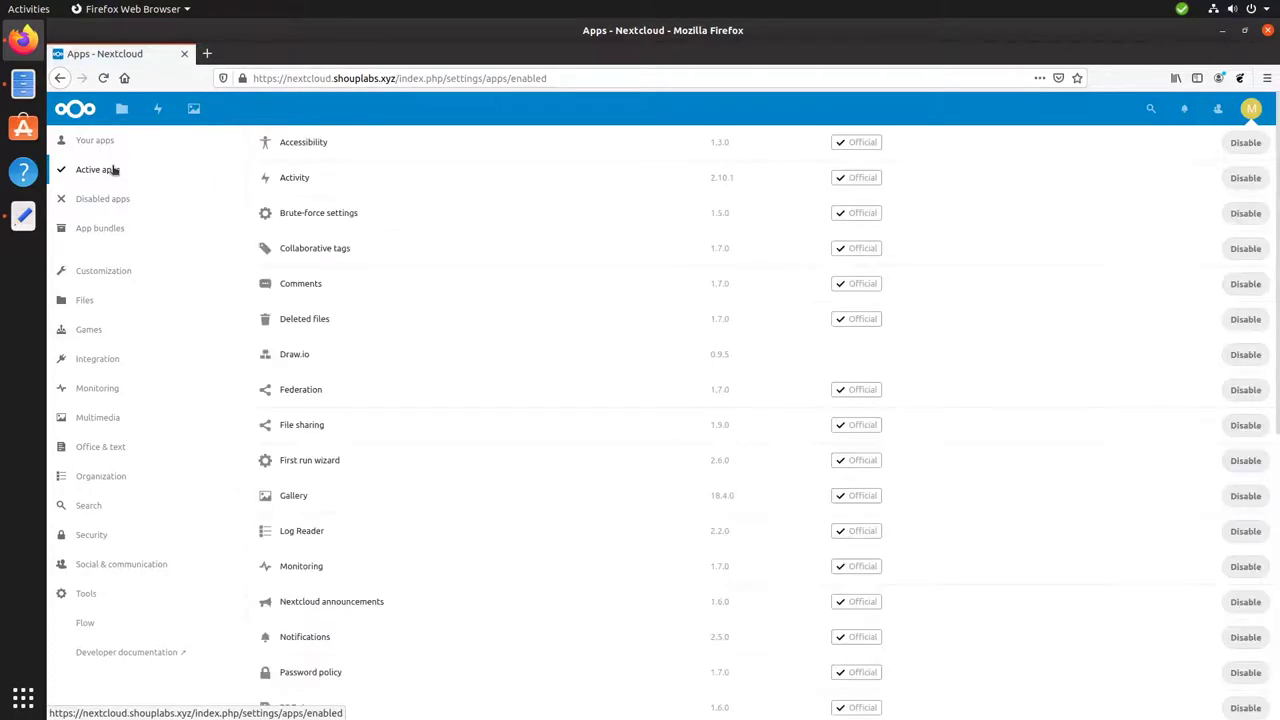
left_click(353, 354)
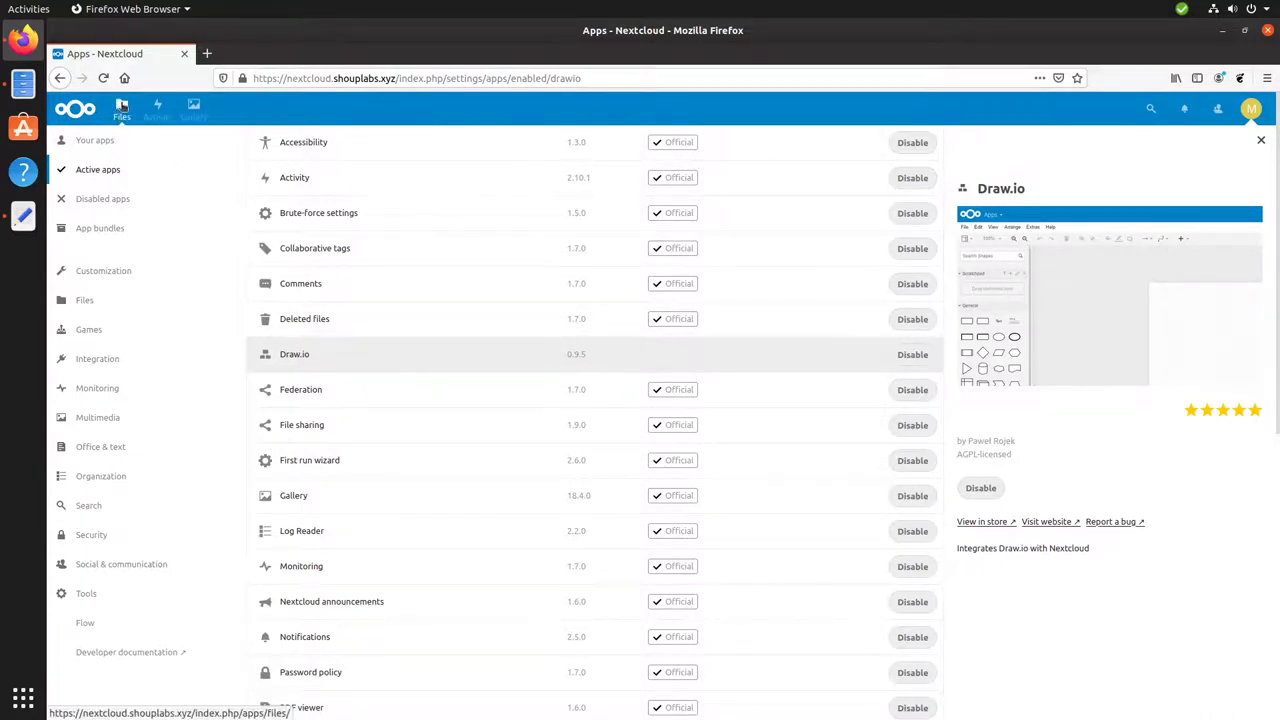
left_click(121, 106)
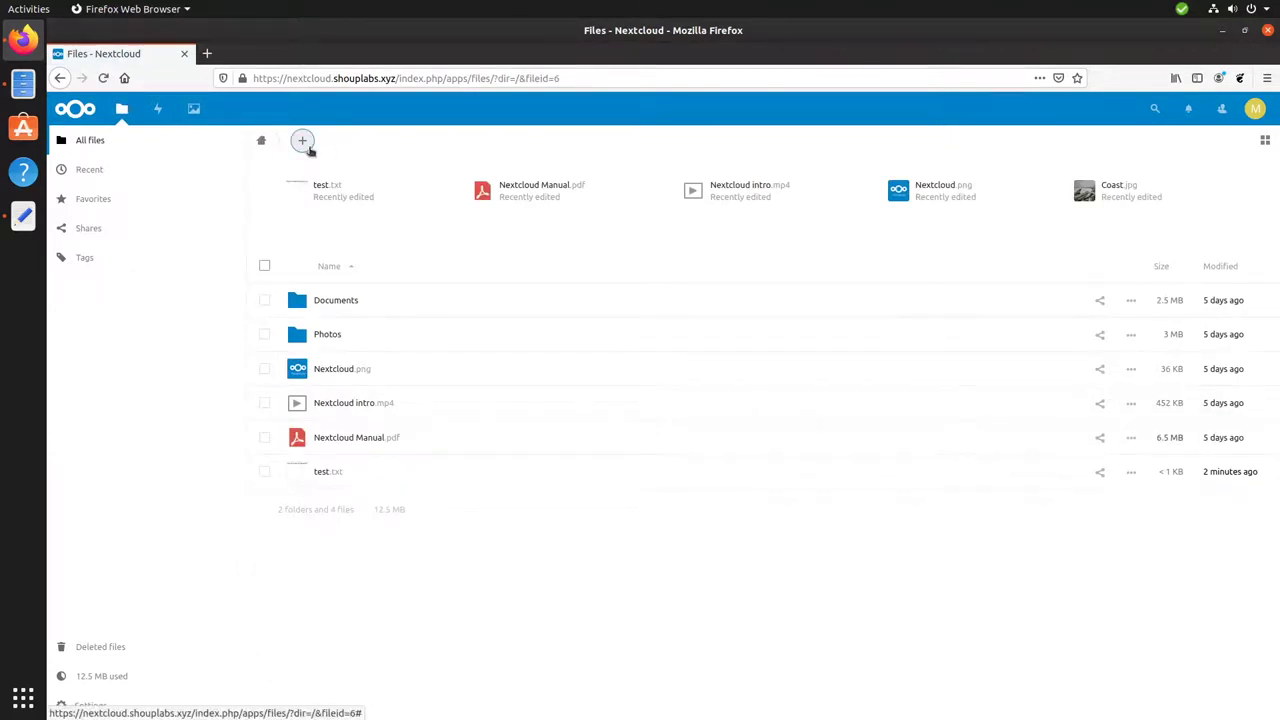
Create a new diagram named 'Diagram' from the Flowchart template.
left_click(302, 142)
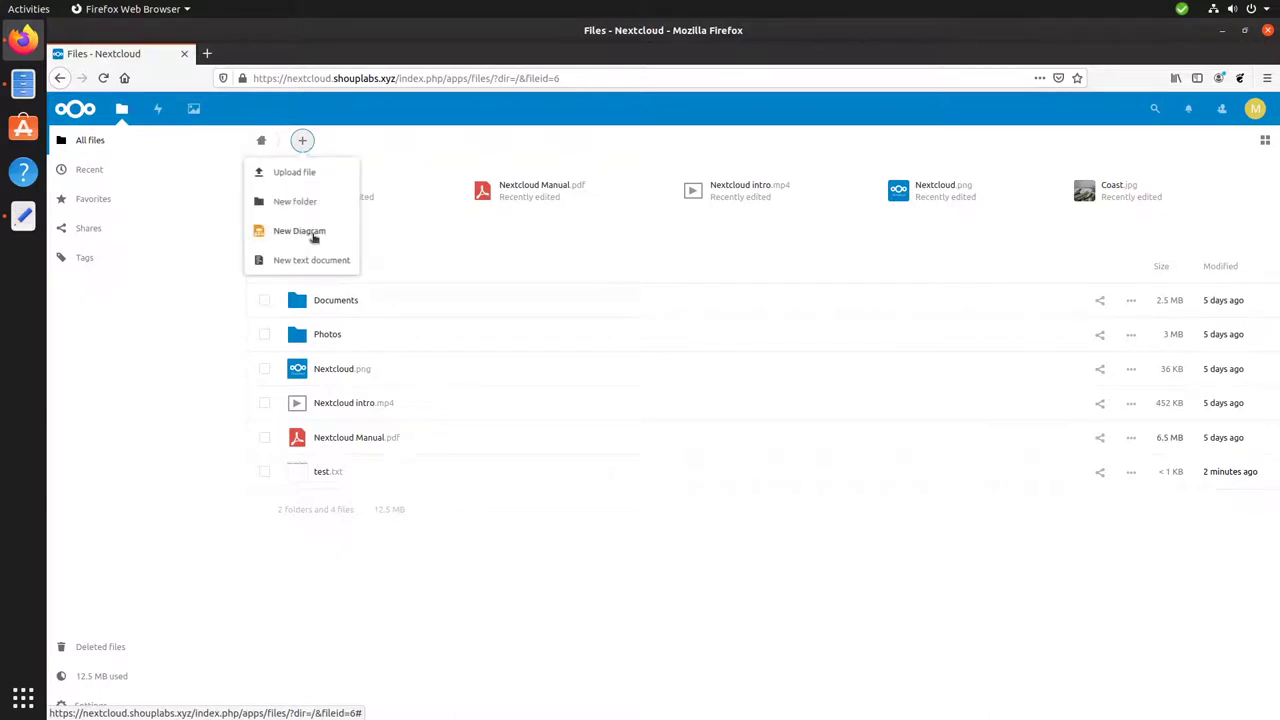
left_click(313, 234)
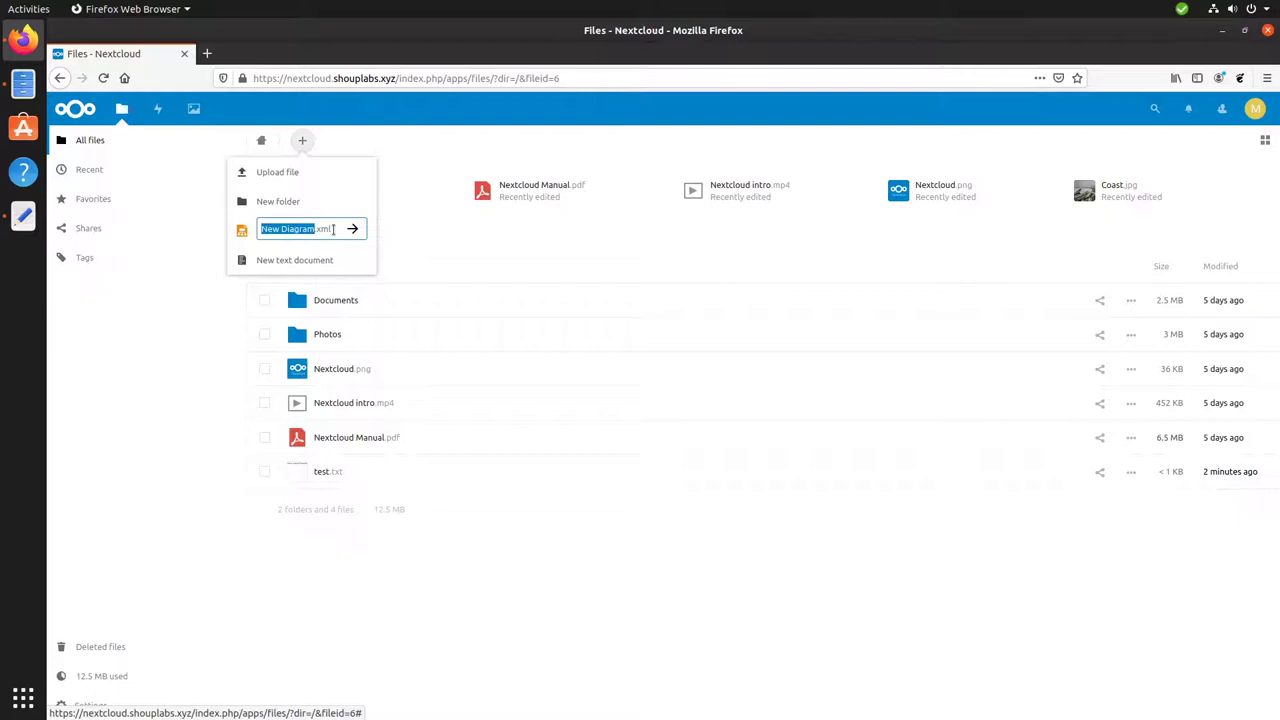
type("Diagram")
key("Return")
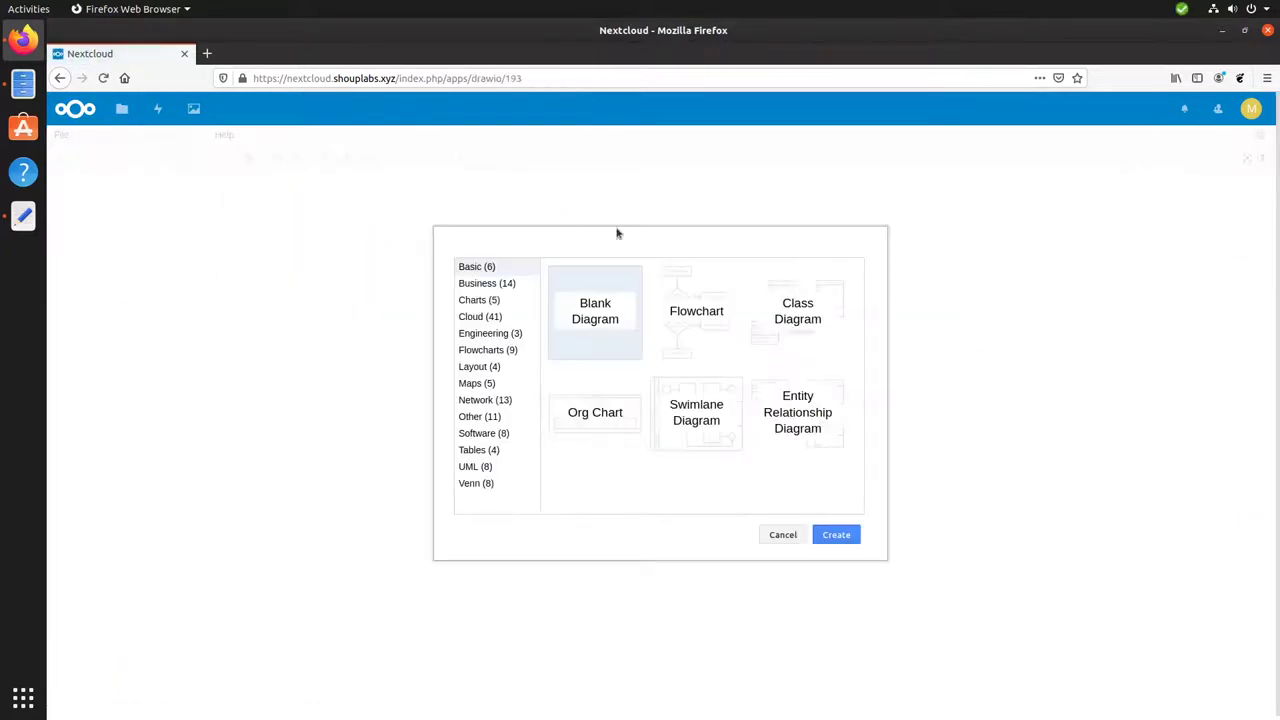
double_click(703, 332)
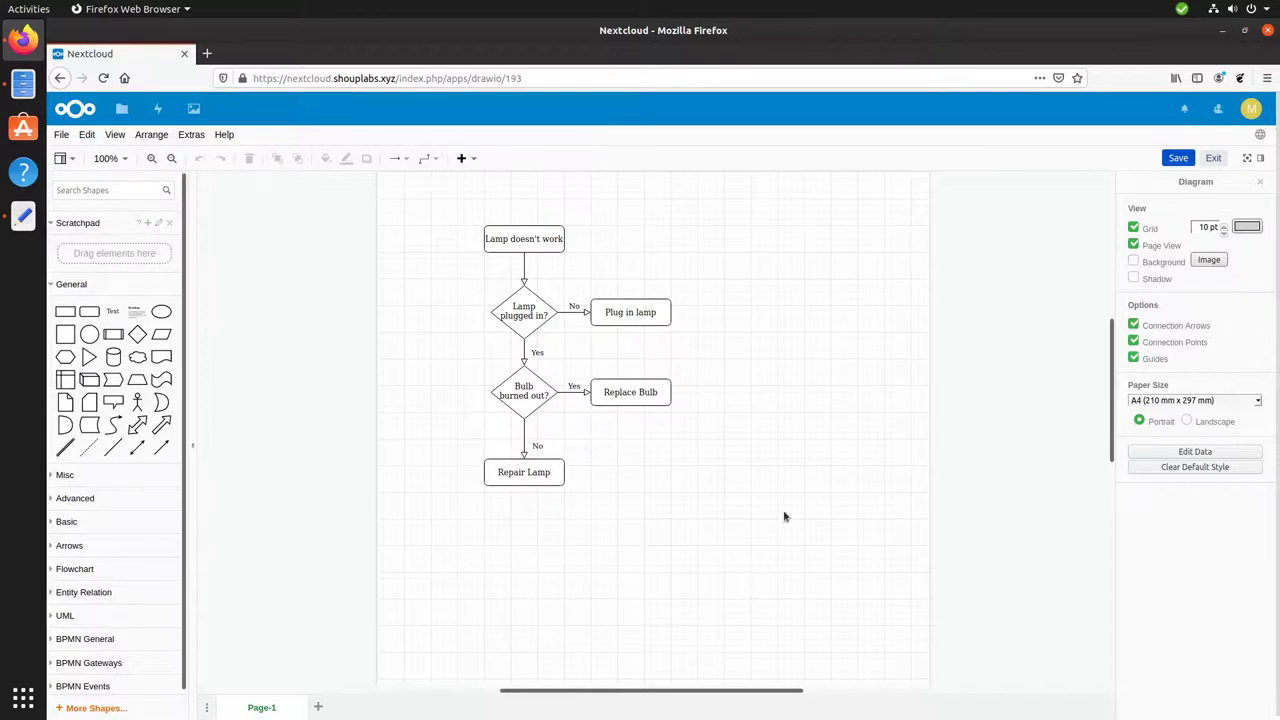
Save the flowchart as test.xml and exit the Draw.io editor back to Files.
left_click(1180, 158)
left_click(1210, 160)
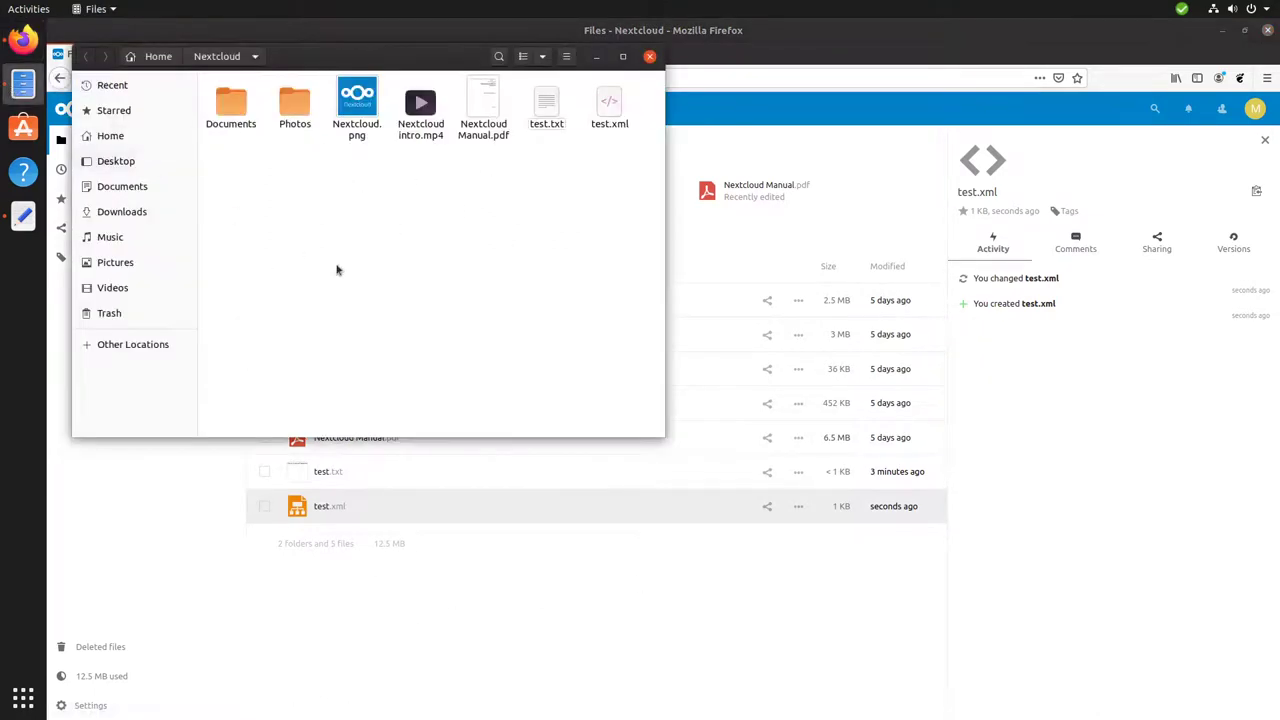
left_click(612, 112)
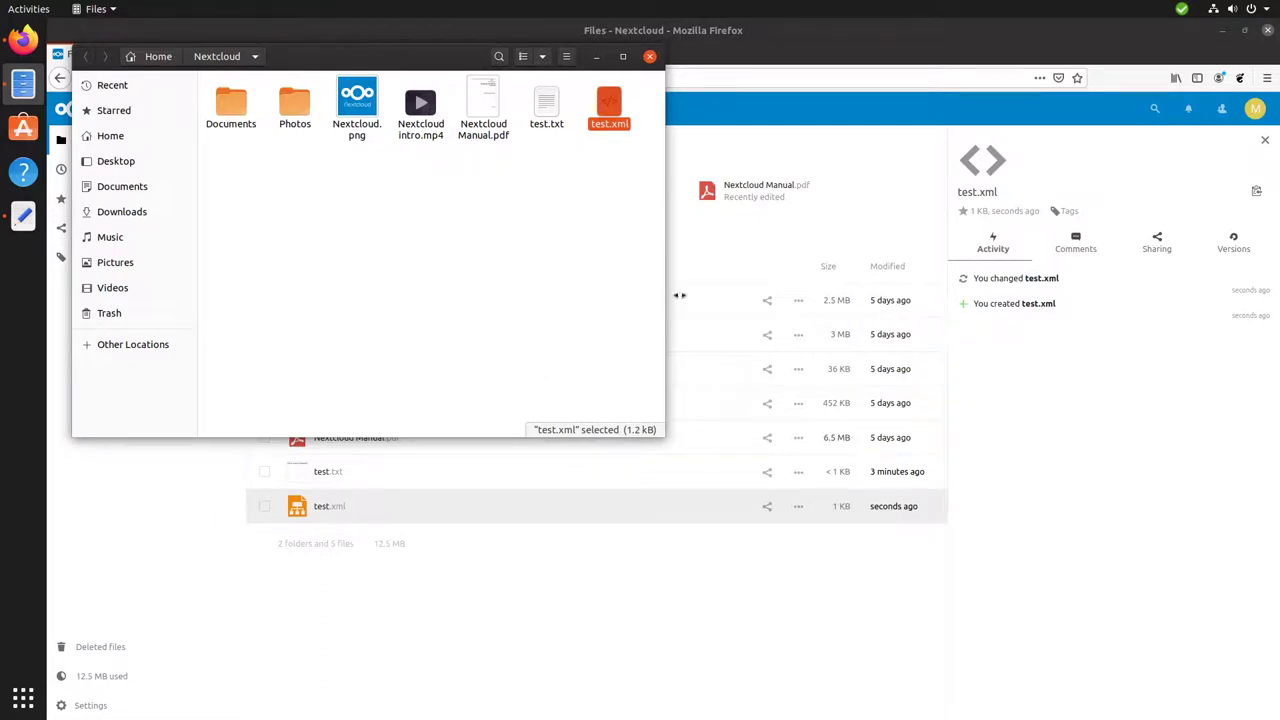
left_click(772, 37)
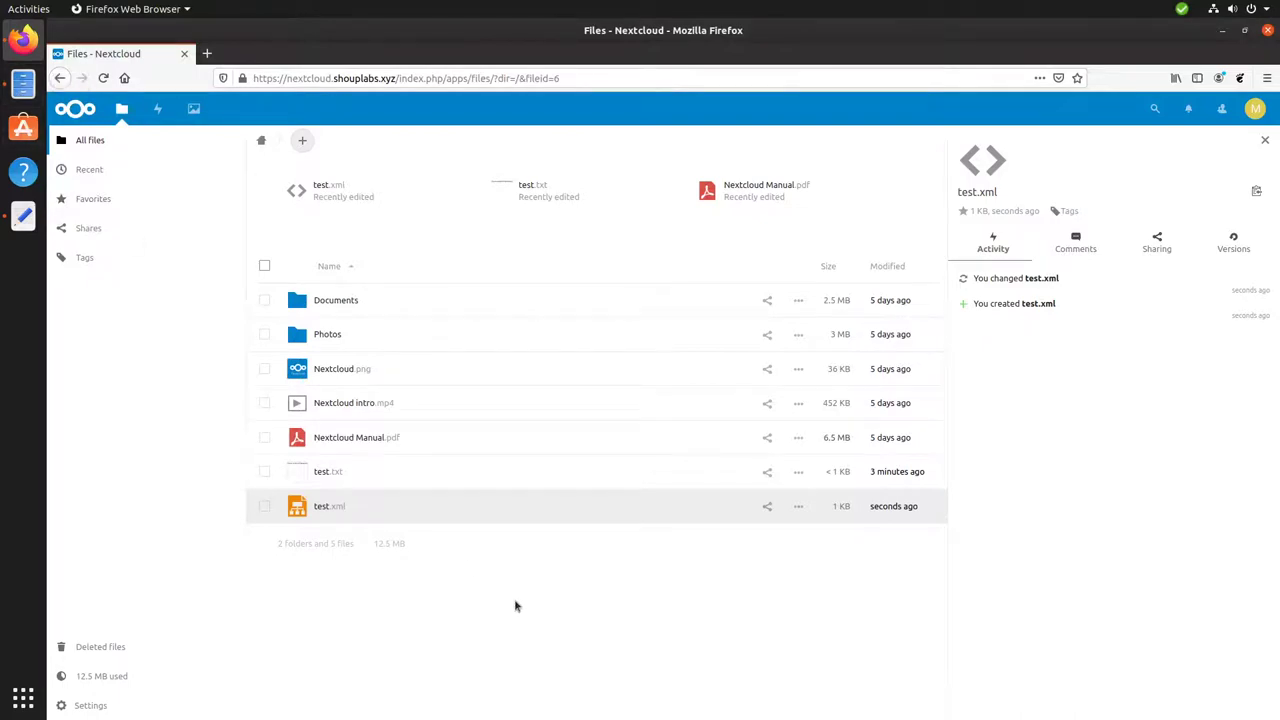
Reopen test.xml in Draw.io to show the saved 'Lamp doesn't work' flowchart.
left_click(337, 511)
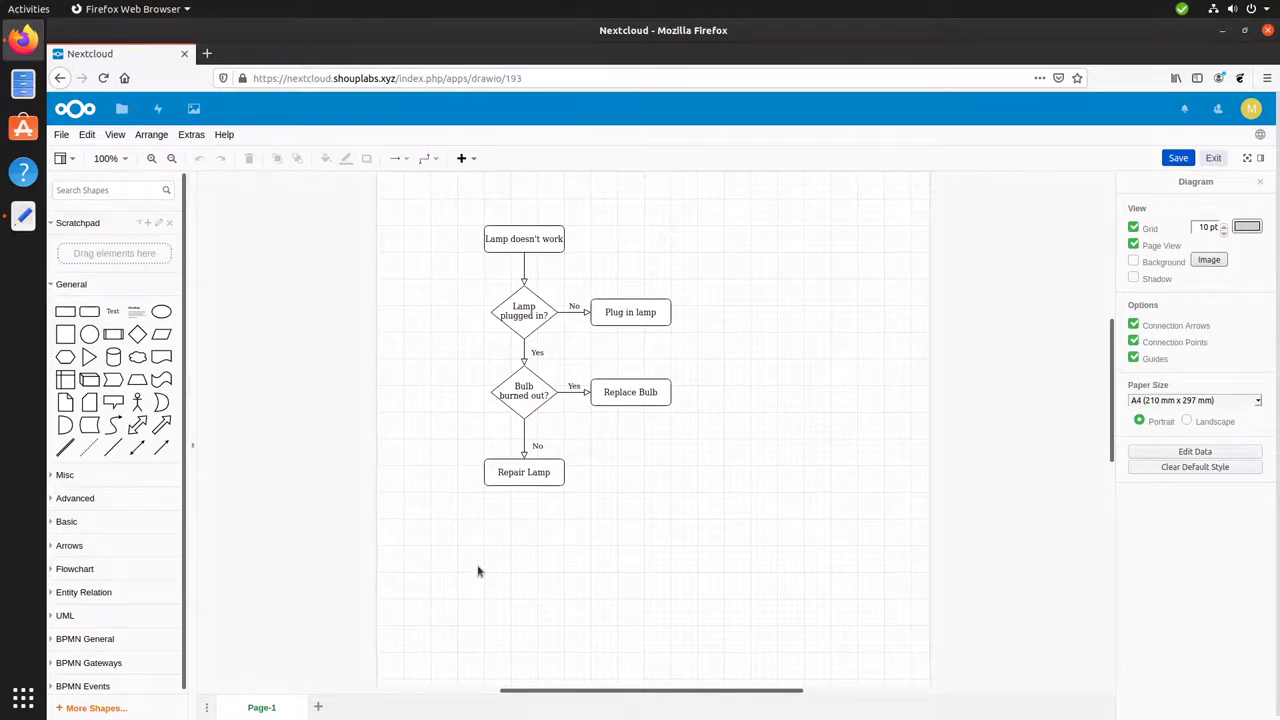
left_click(1250, 110)
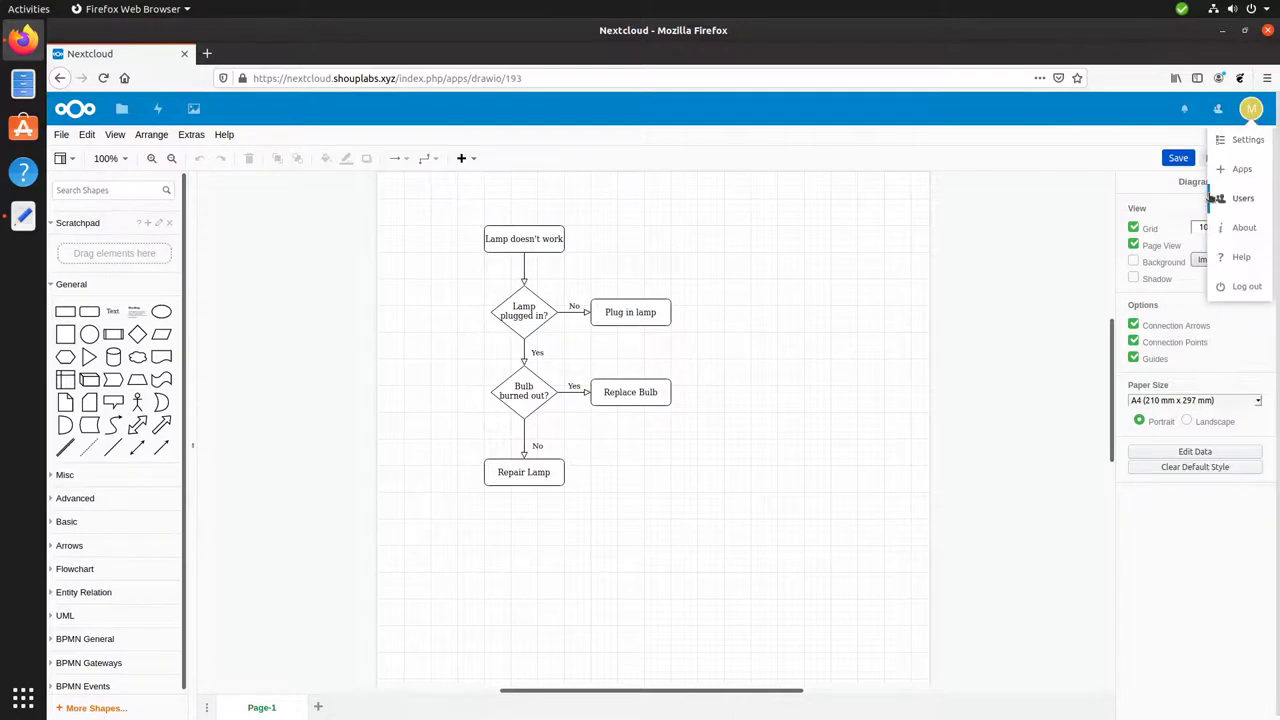
Go to the Apps settings page and scroll Your apps past Draw.io 0.9.5 to the disabled apps.
left_click(1229, 170)
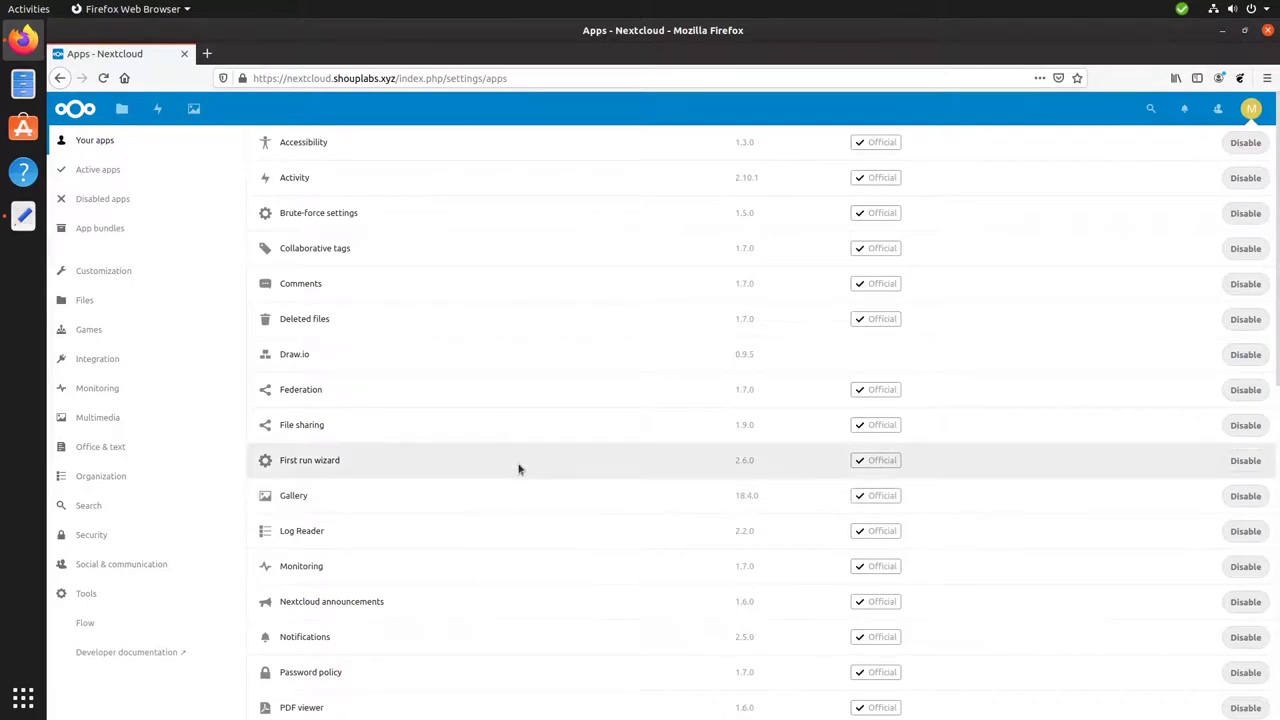
scroll(345, 313, "down", 1)
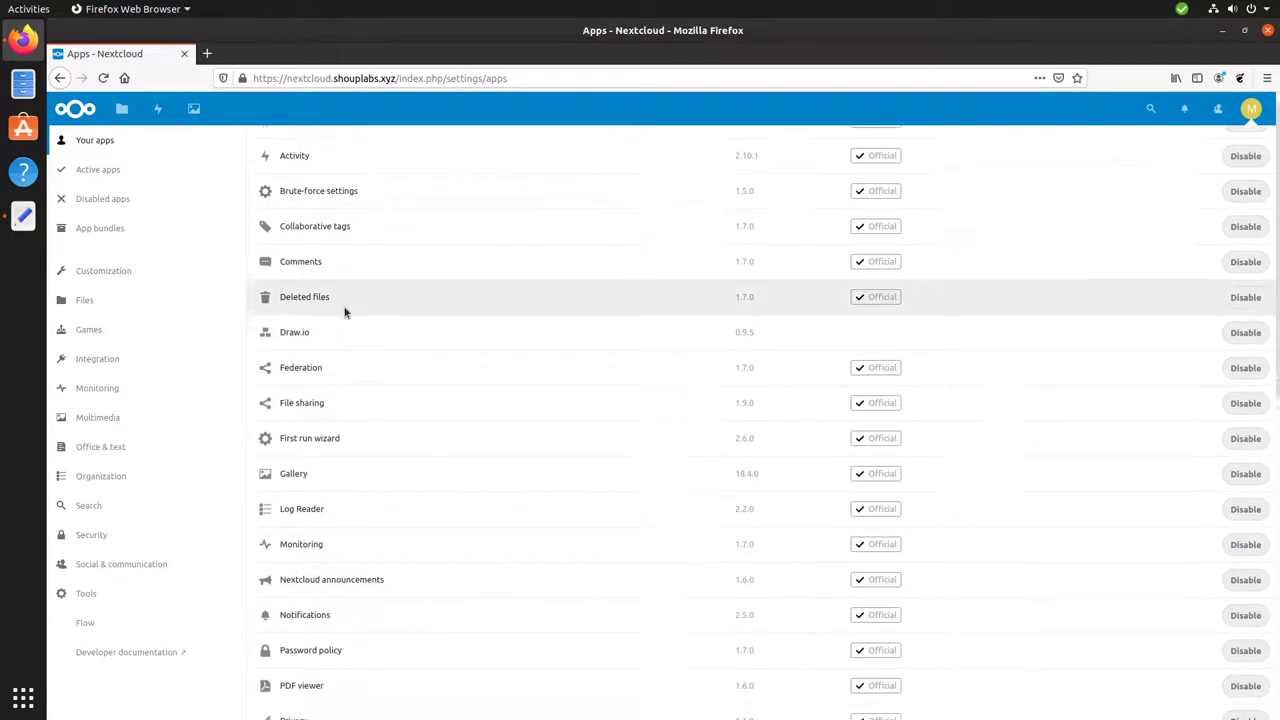
scroll(345, 313, "down", 6)
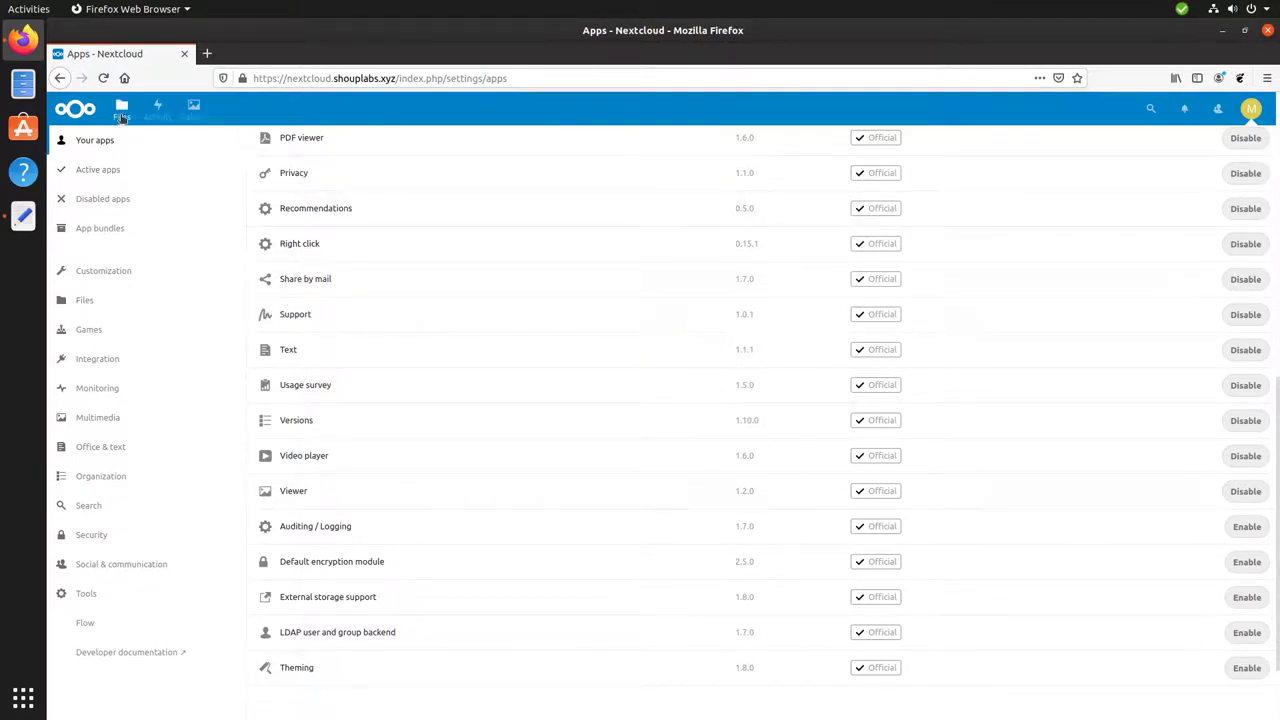
Show the Users administration page listing the server's two accounts.
left_click(1252, 110)
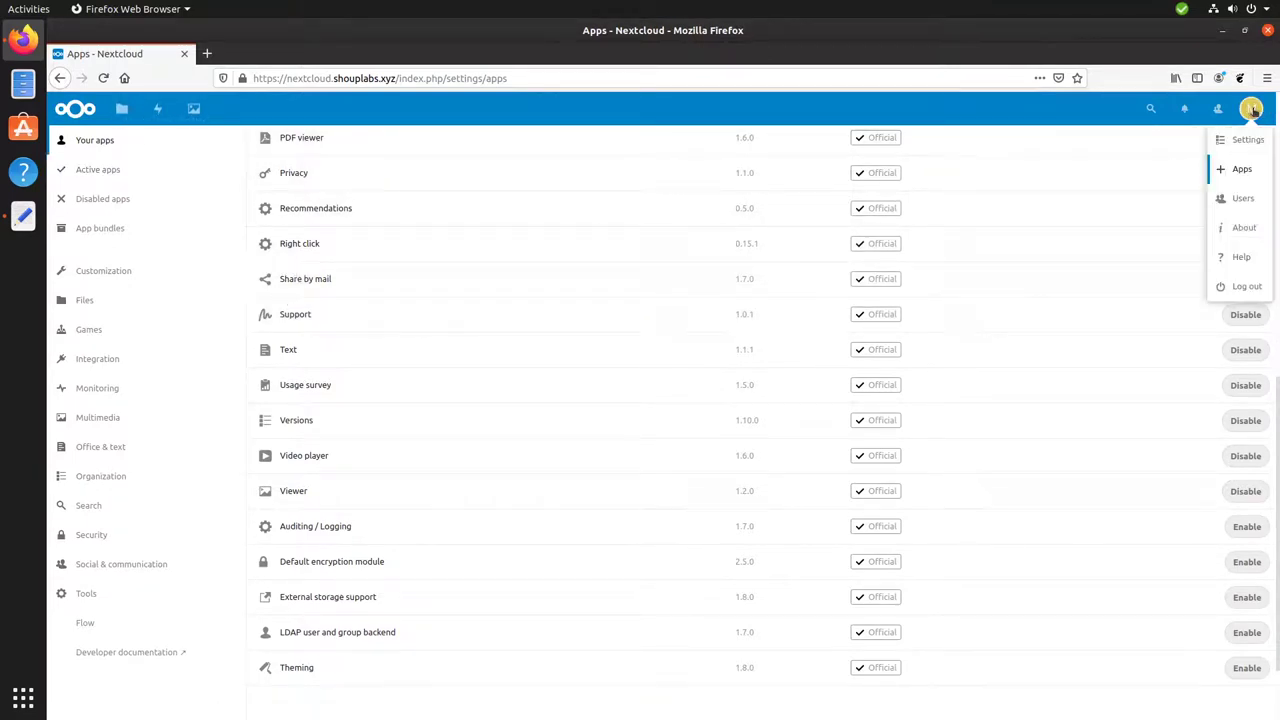
left_click(1240, 198)
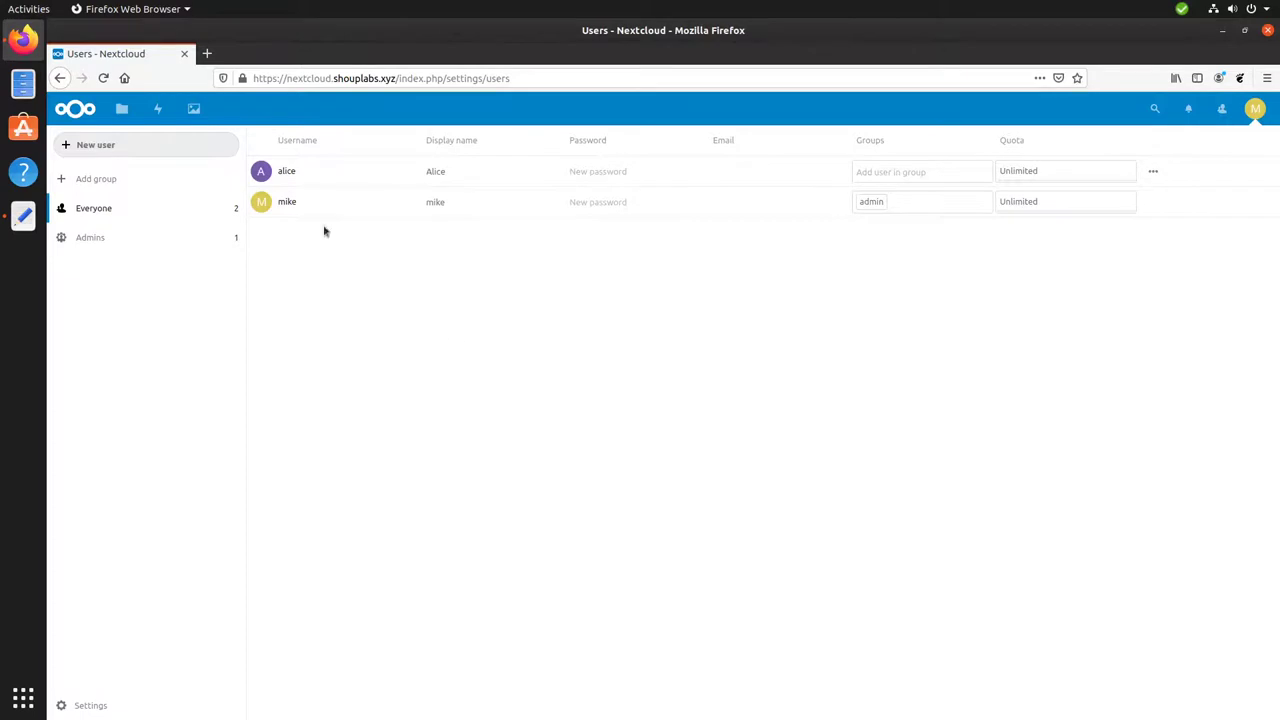
Return to Files, preview test.txt, then show its sharing details.
left_click(121, 112)
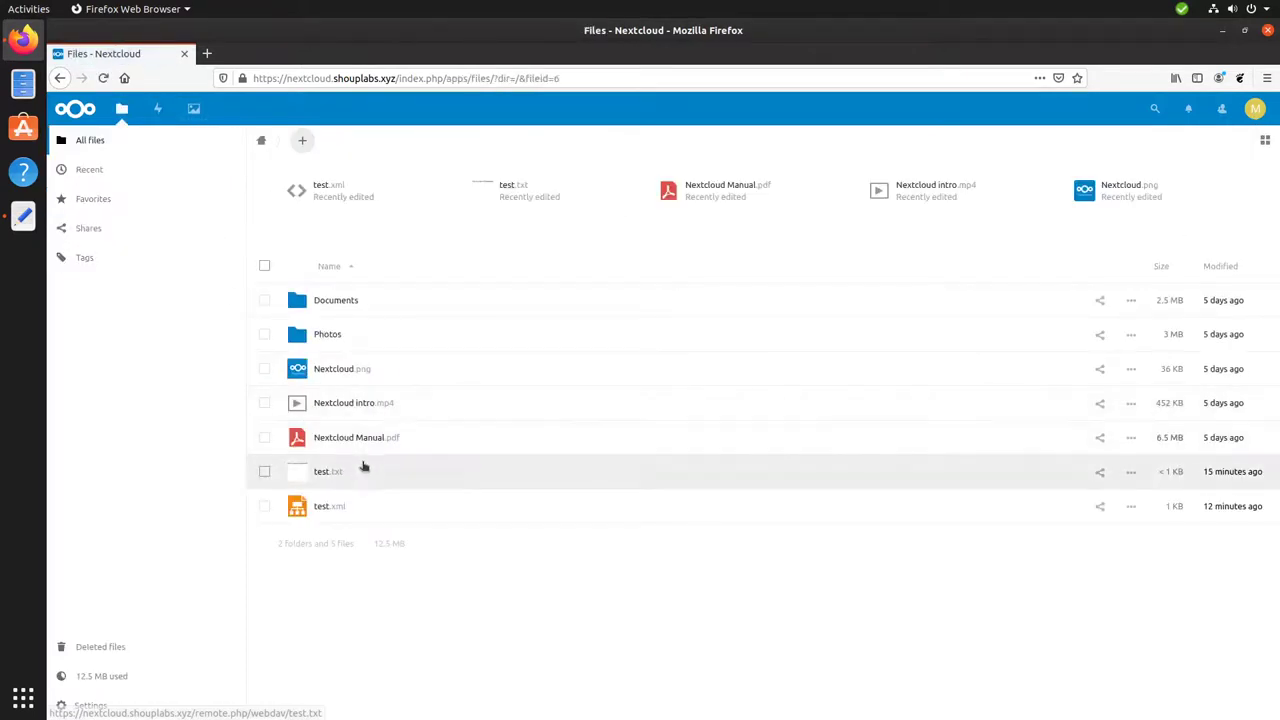
left_click(363, 471)
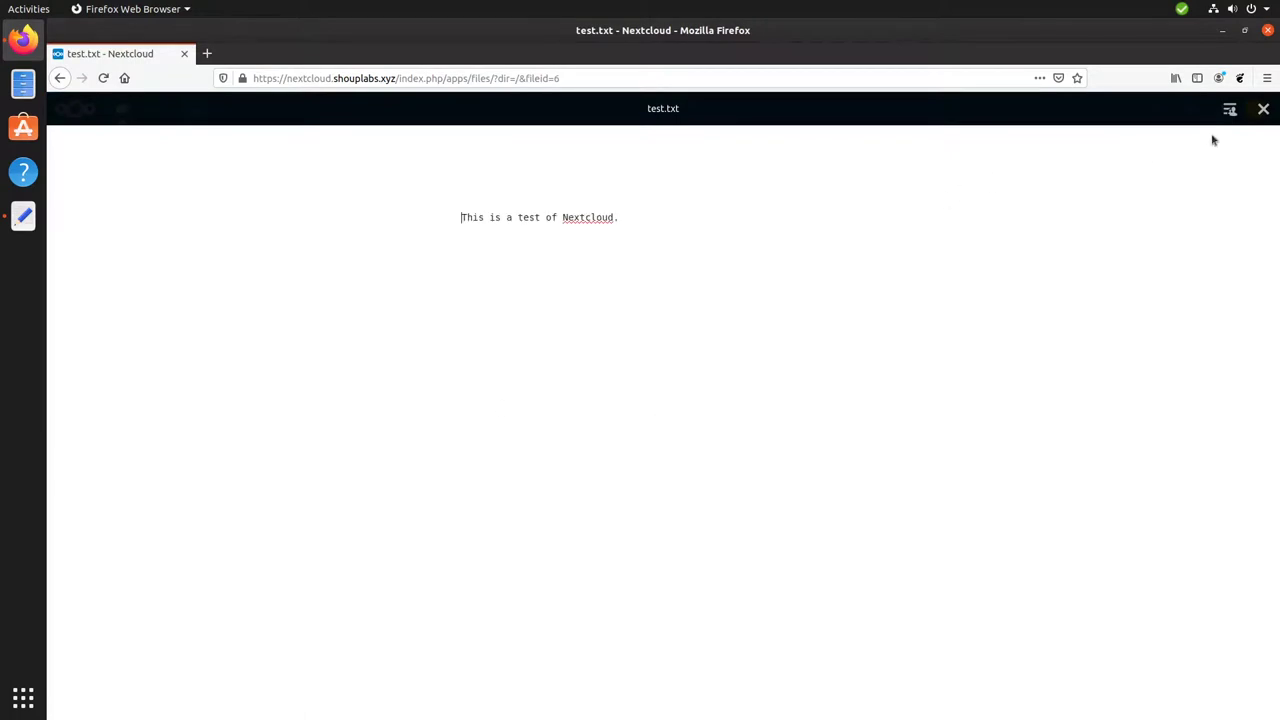
left_click(1262, 109)
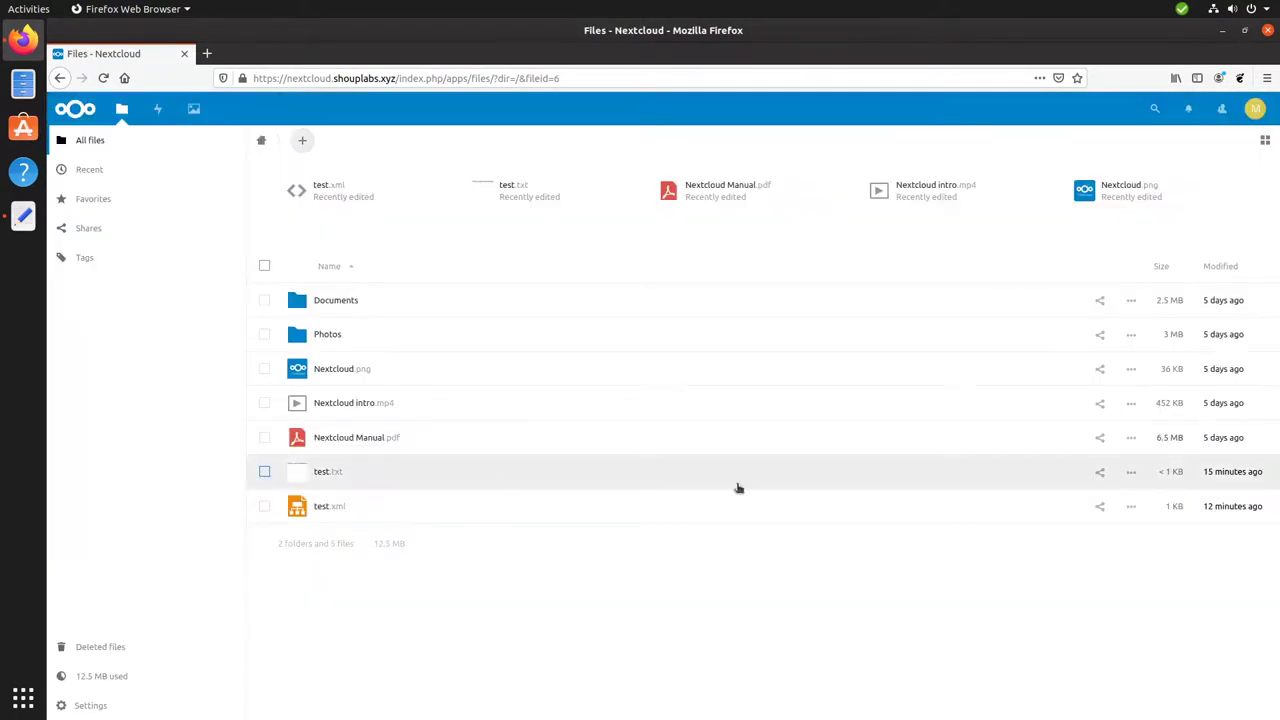
left_click(1100, 474)
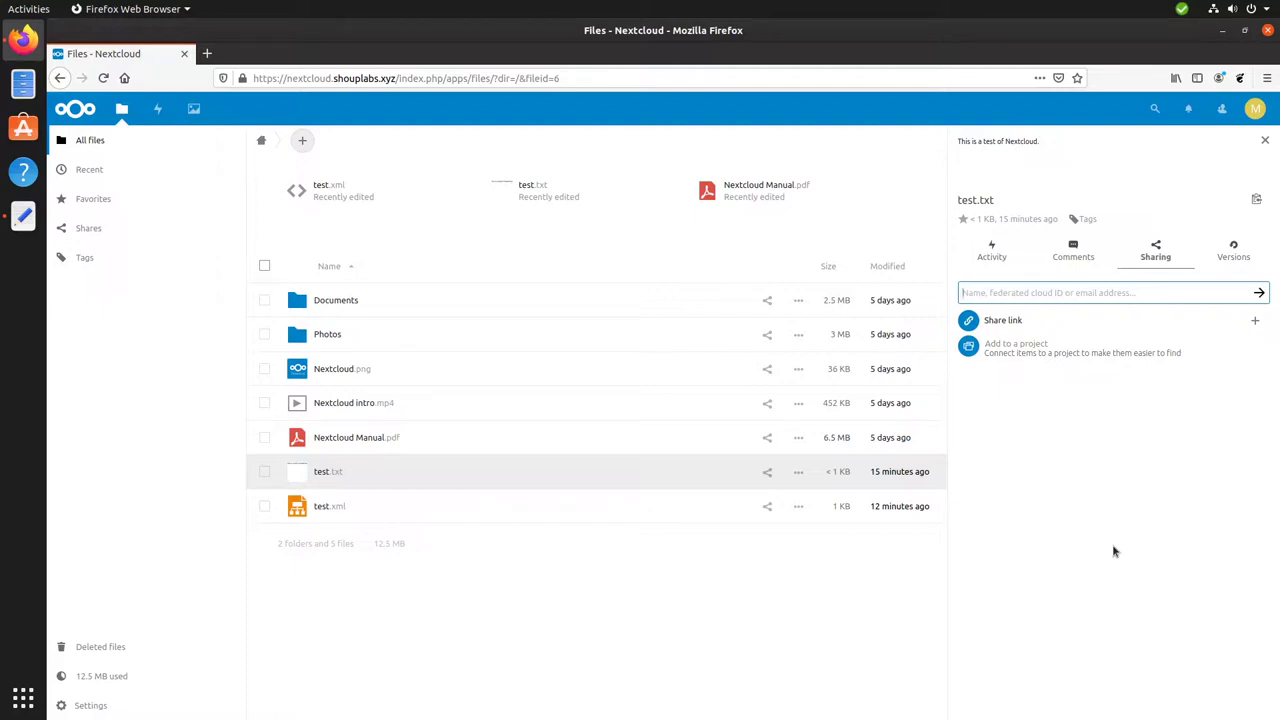
Share test.txt with the suggested user account, giving it edit rights.
type("alice")
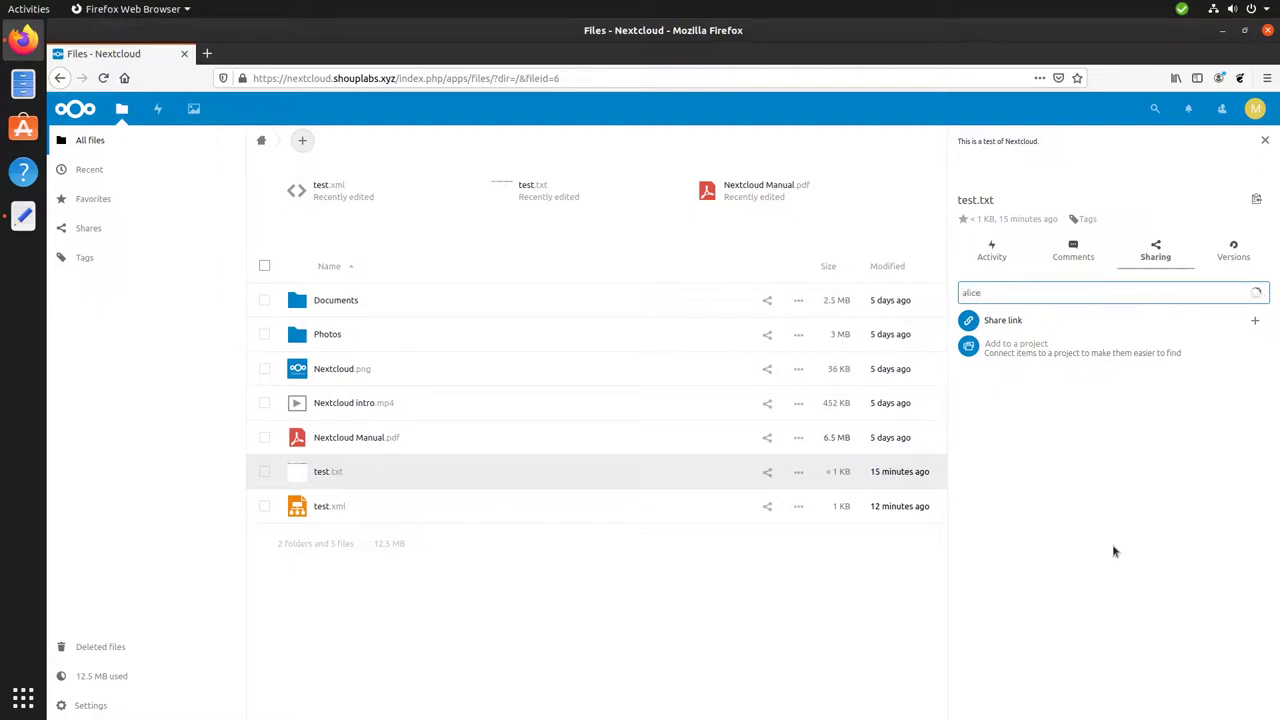
left_click(1003, 320)
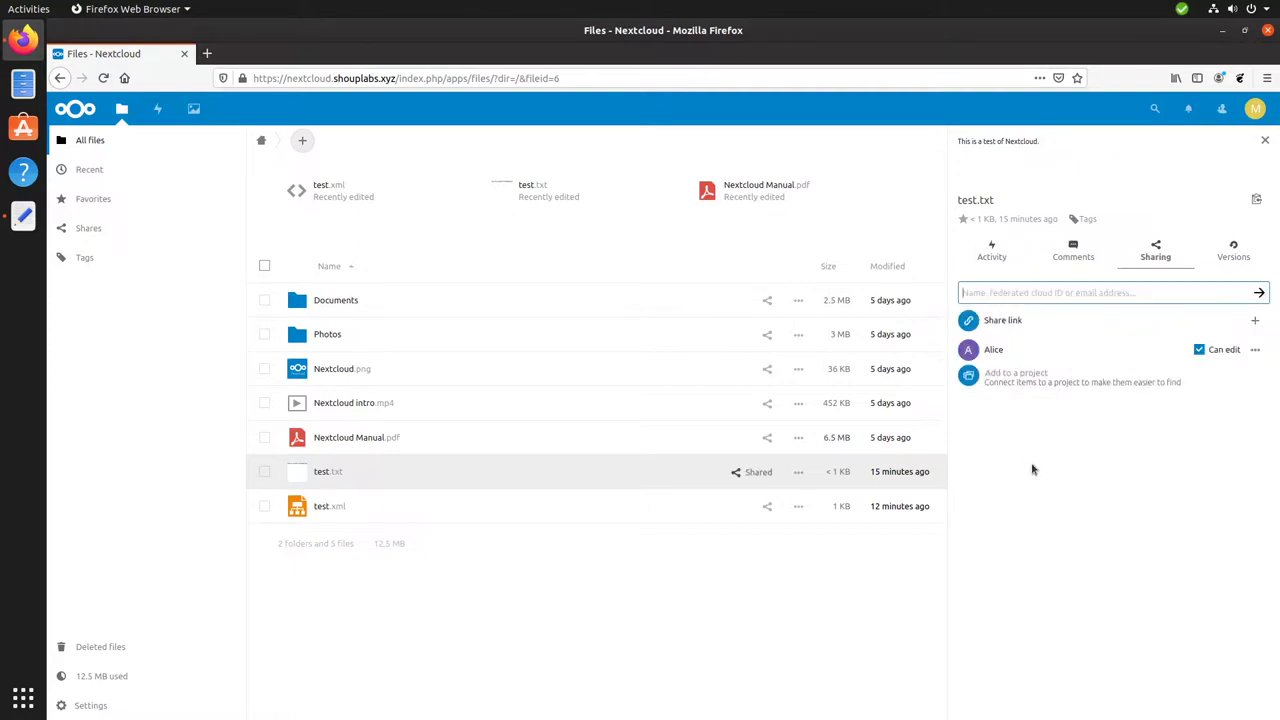
left_click(1138, 593)
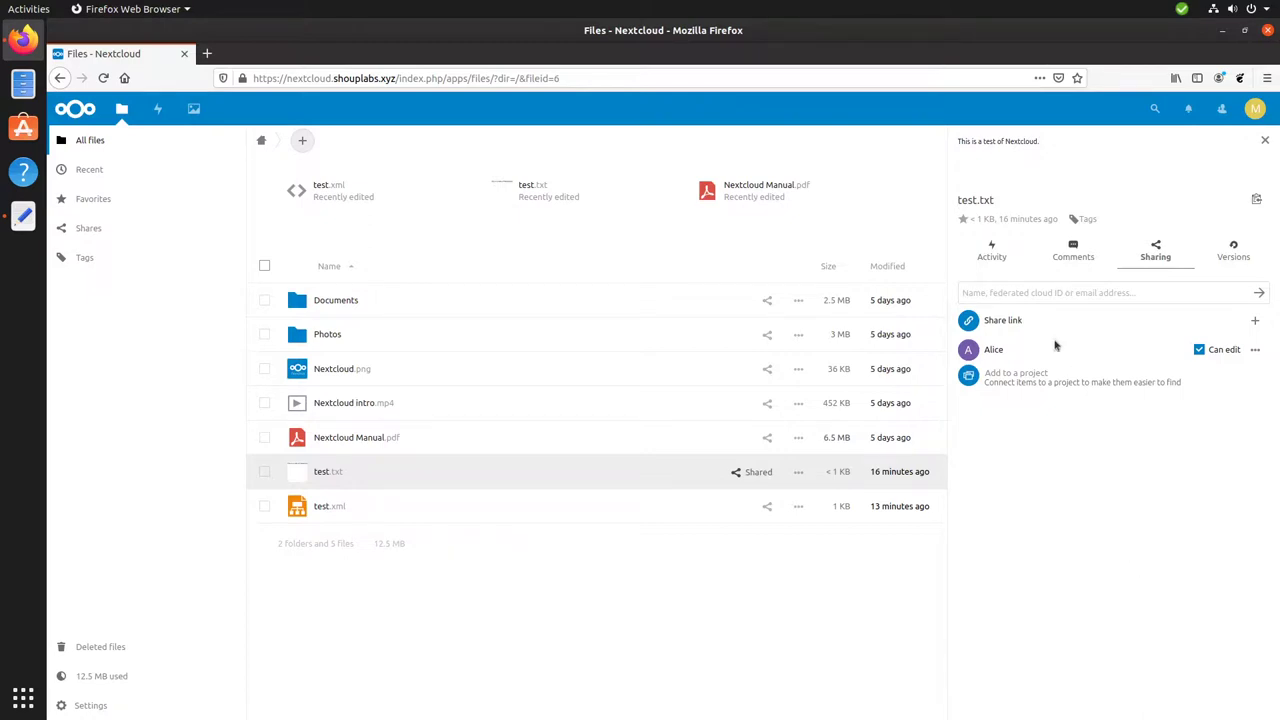
left_click(1027, 291)
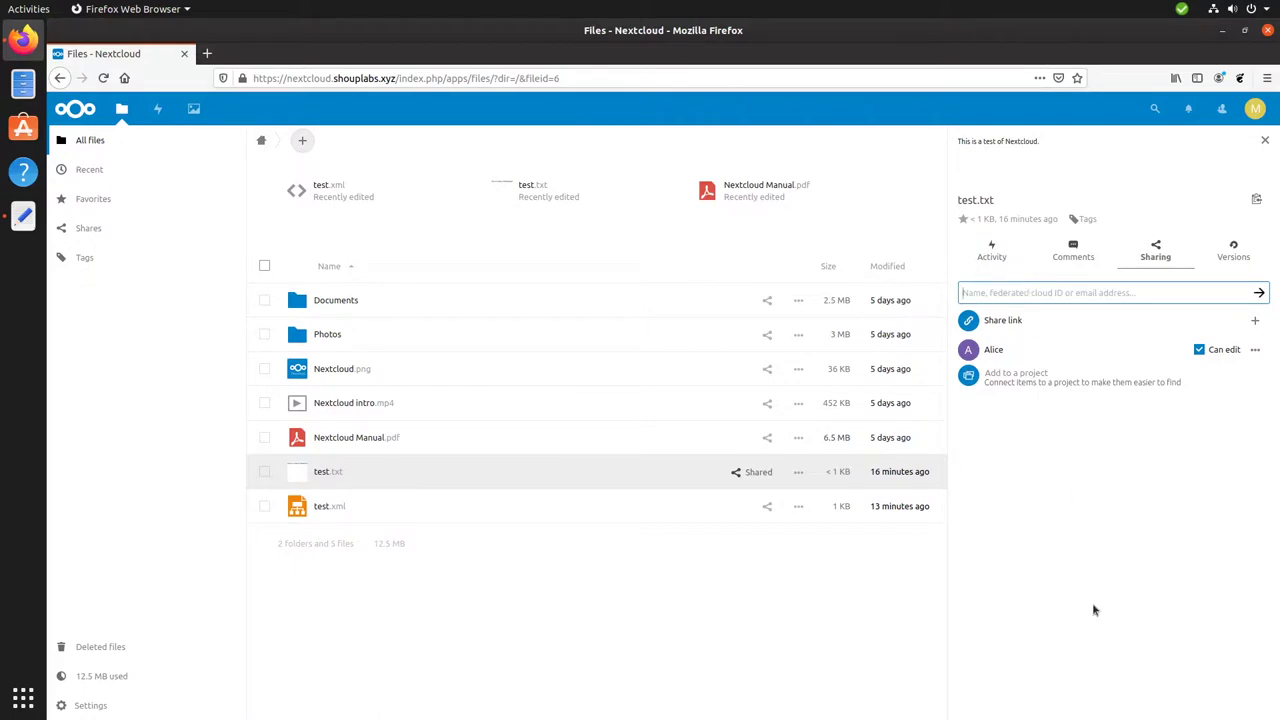
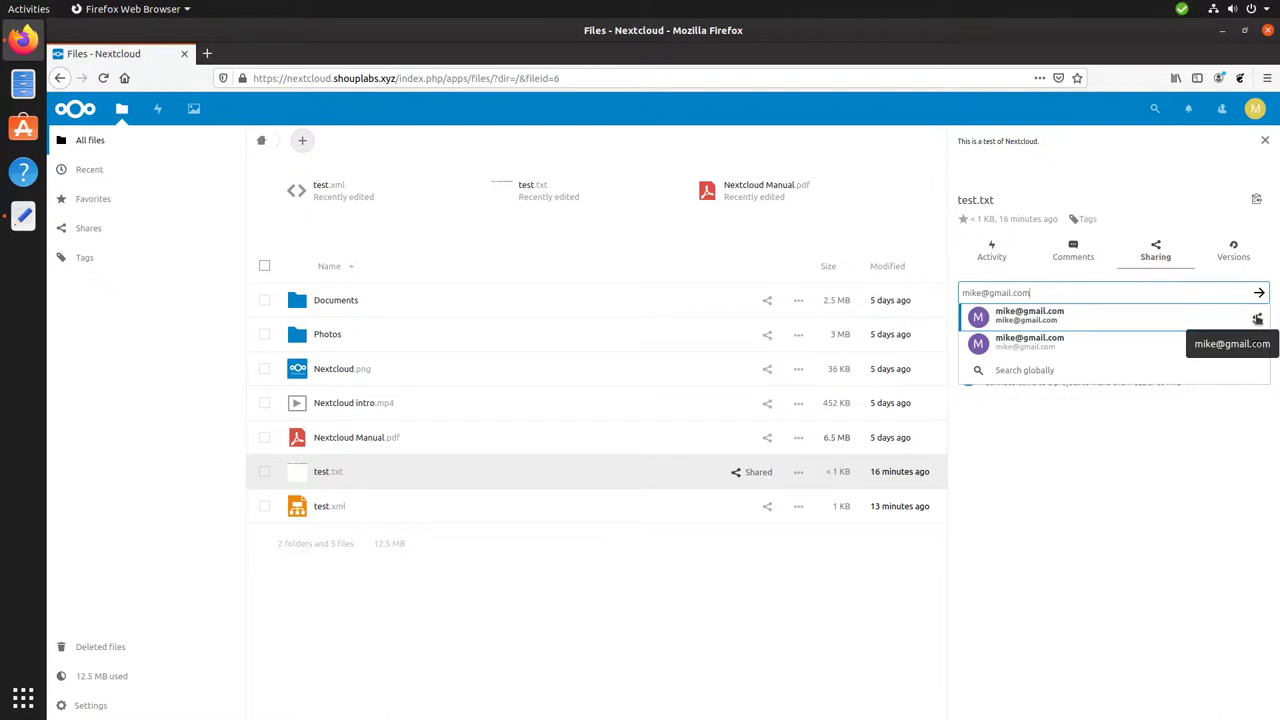
Enter a federated cloud ID on the second Nextcloud server as a test.txt recipient.
key("shift+Left")
key("shift+Left")
key("shift+Left")
key("shift+Left")
key("shift+Left")
key("shift+Left")
key("shift+Left")
key("shift+Left")
key("shift+Left")
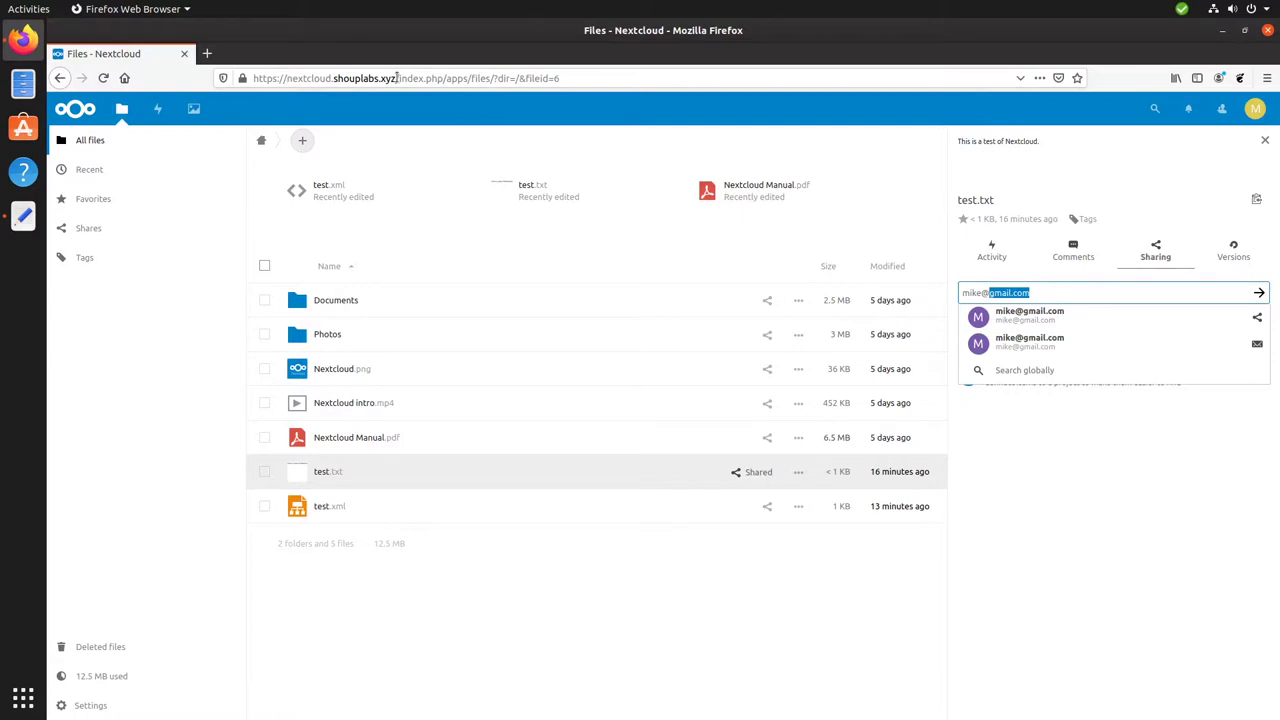
left_click_drag(1052, 292, 990, 292)
type("nextcloud2.shouplabs.xyz")
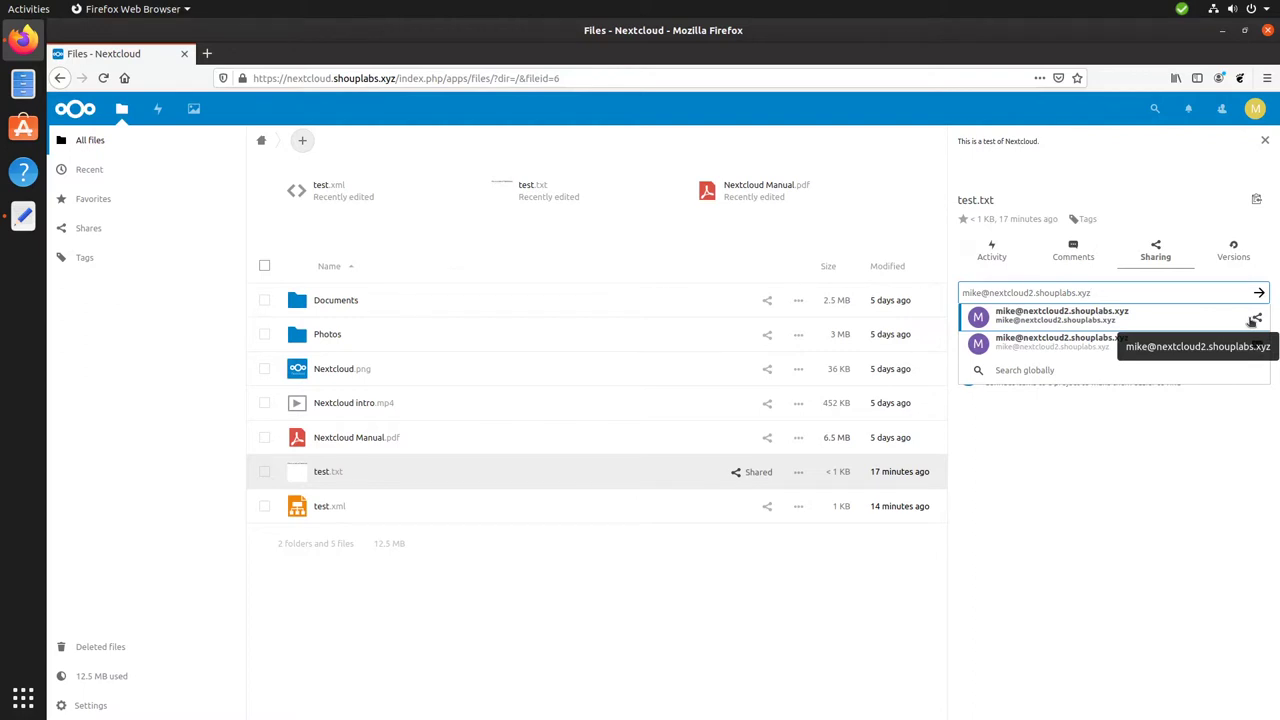
left_click(1253, 320)
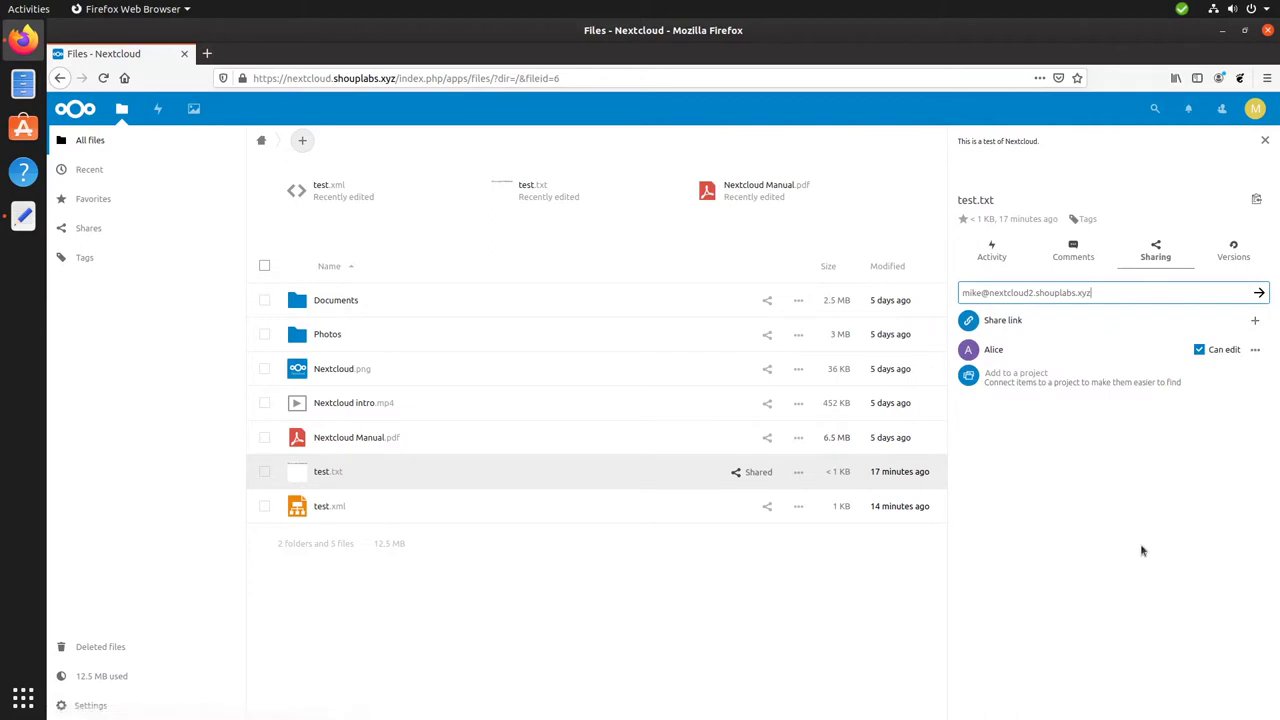
Create and copy a public link for test.txt, view it in a new tab, then return.
left_click(1256, 322)
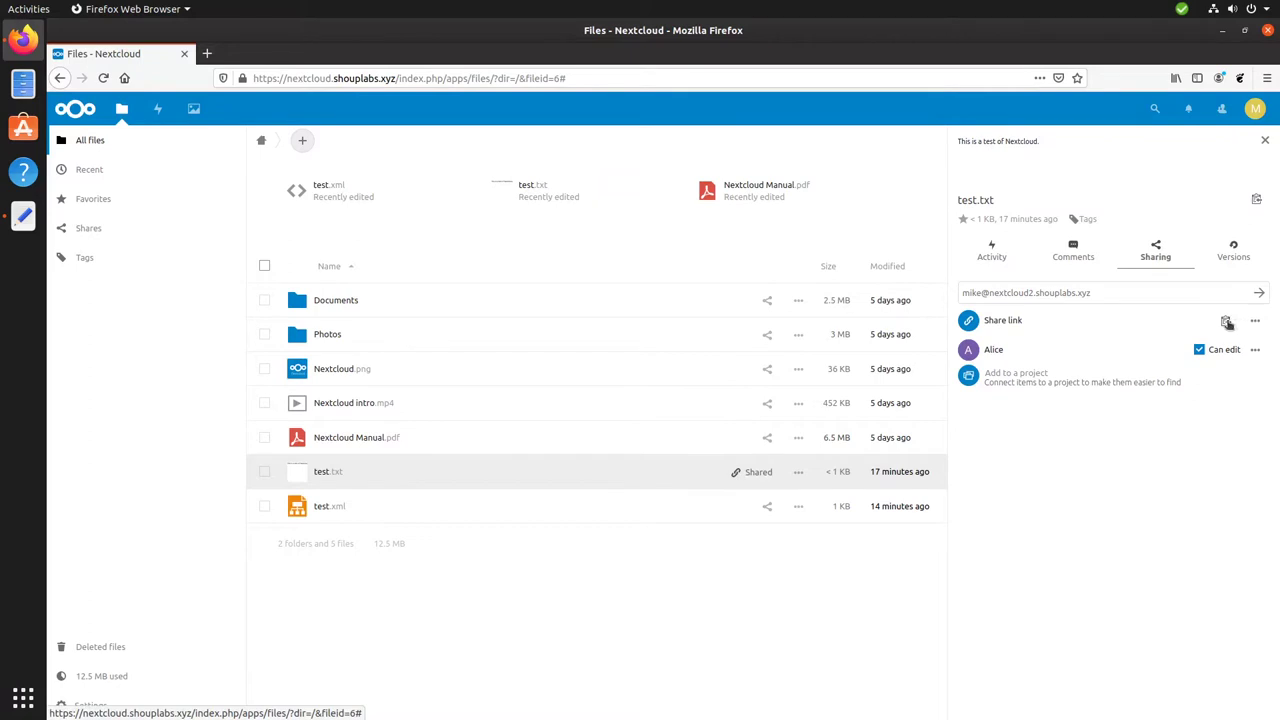
left_click(1228, 323)
key("ctrl+t")
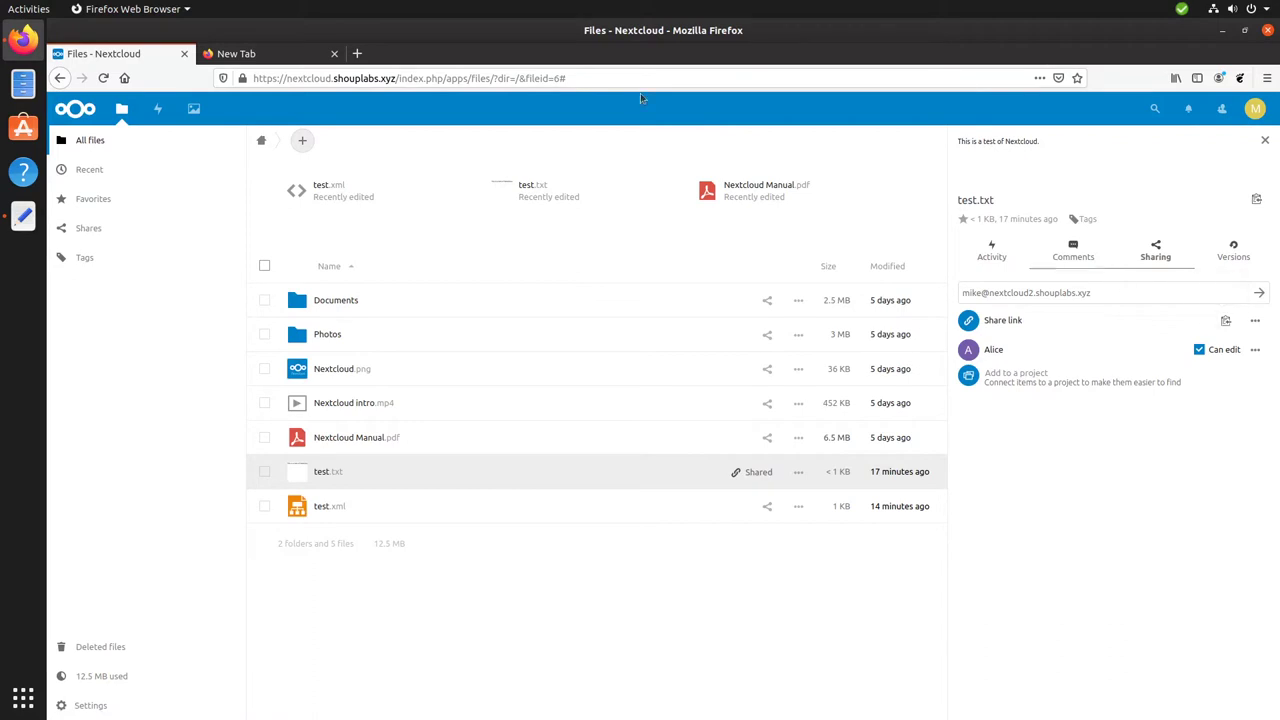
left_click(255, 54)
key("ctrl+v")
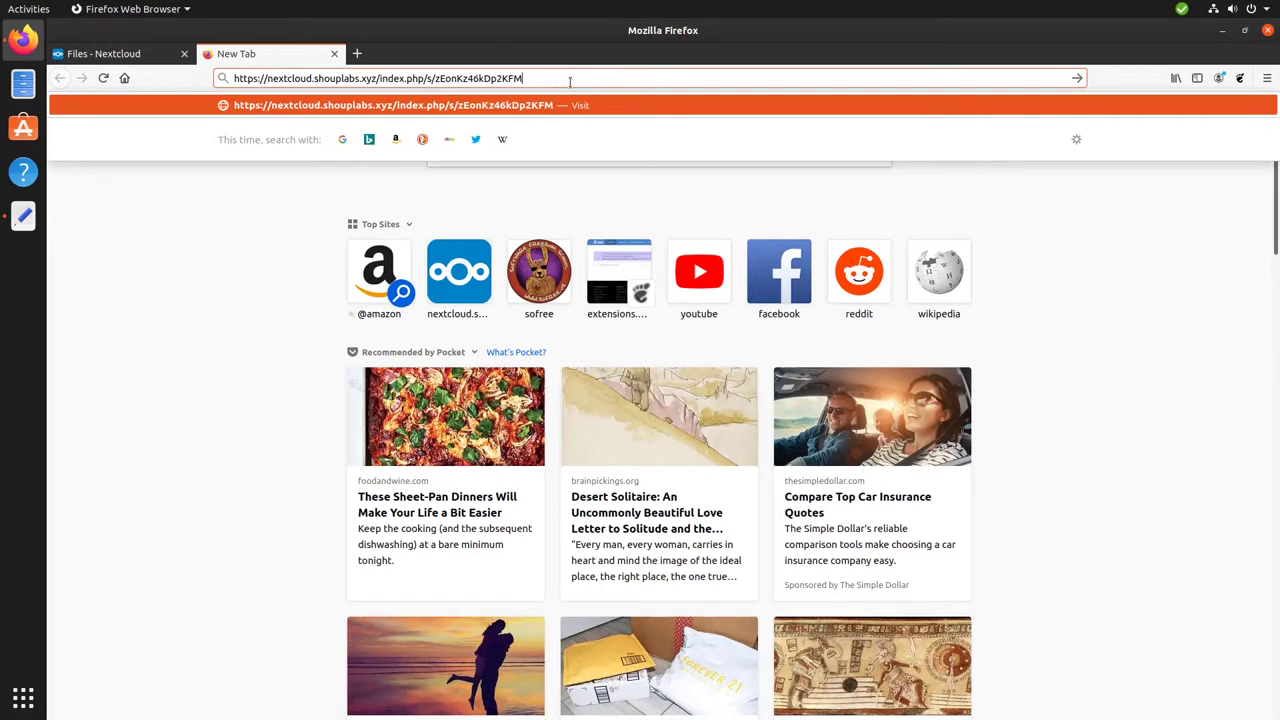
key("Return")
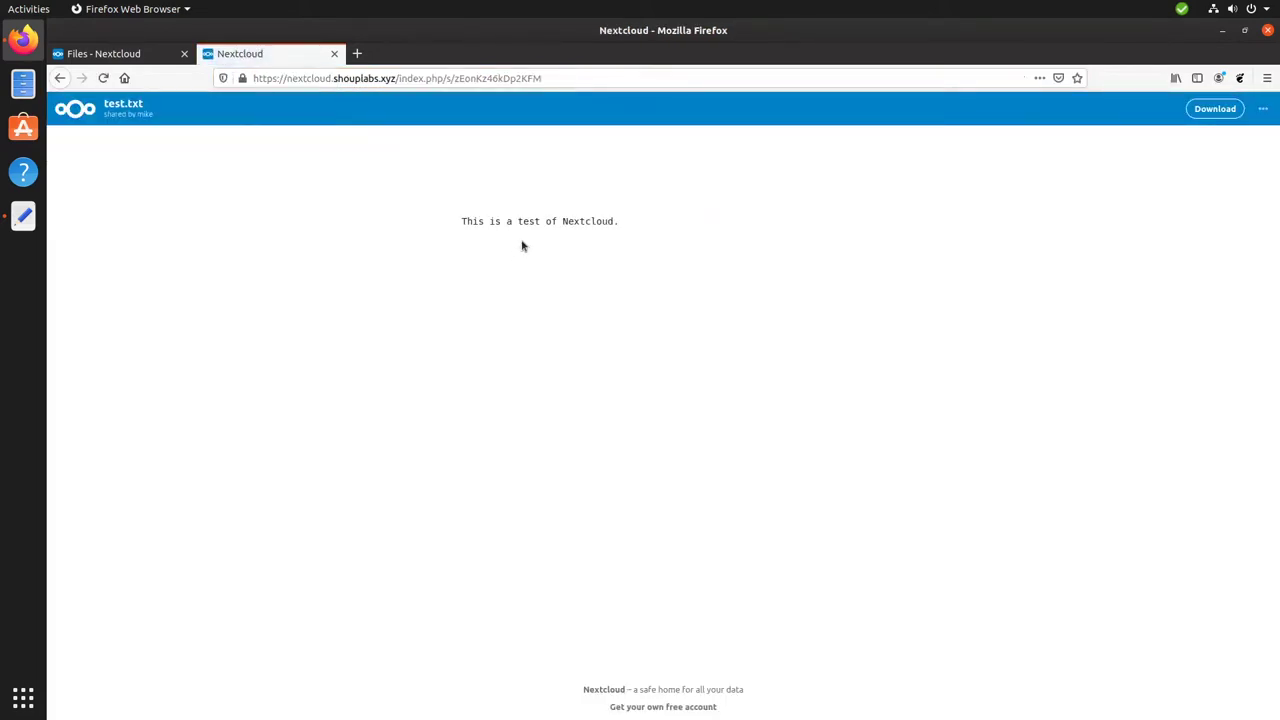
left_click(76, 58)
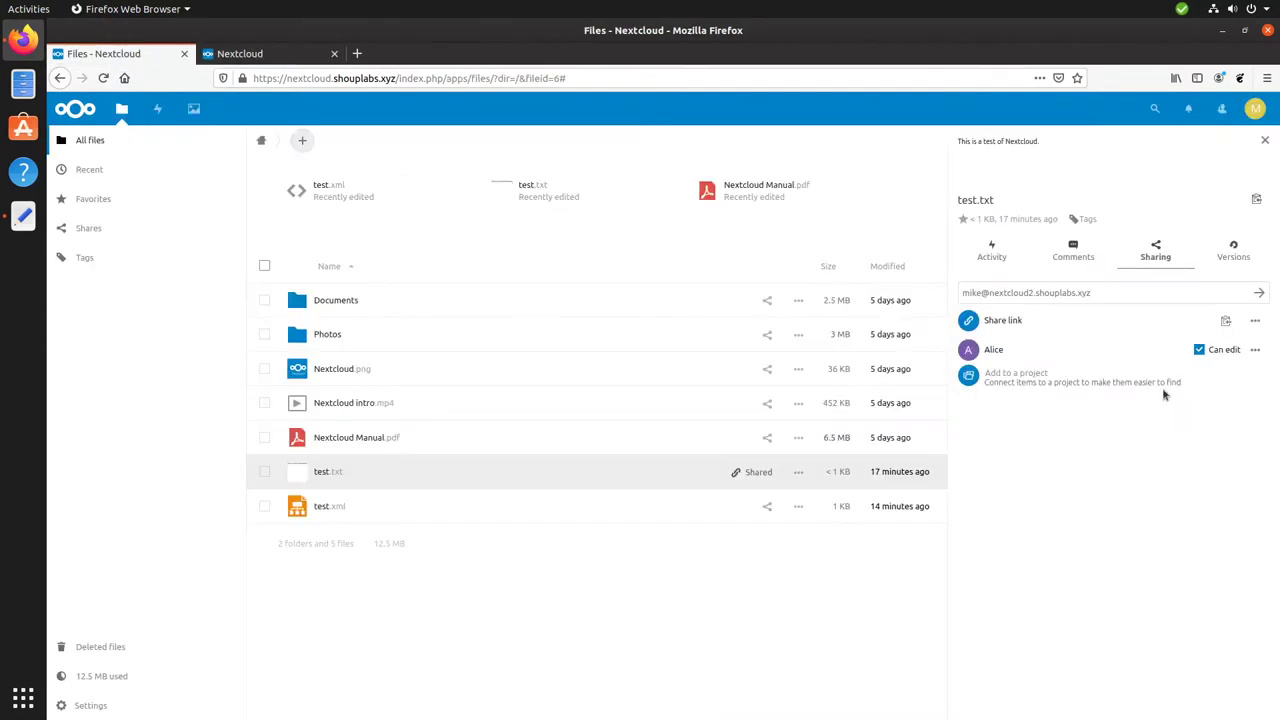
Delete the public share link from test.txt, keeping only the user share.
left_click(1254, 322)
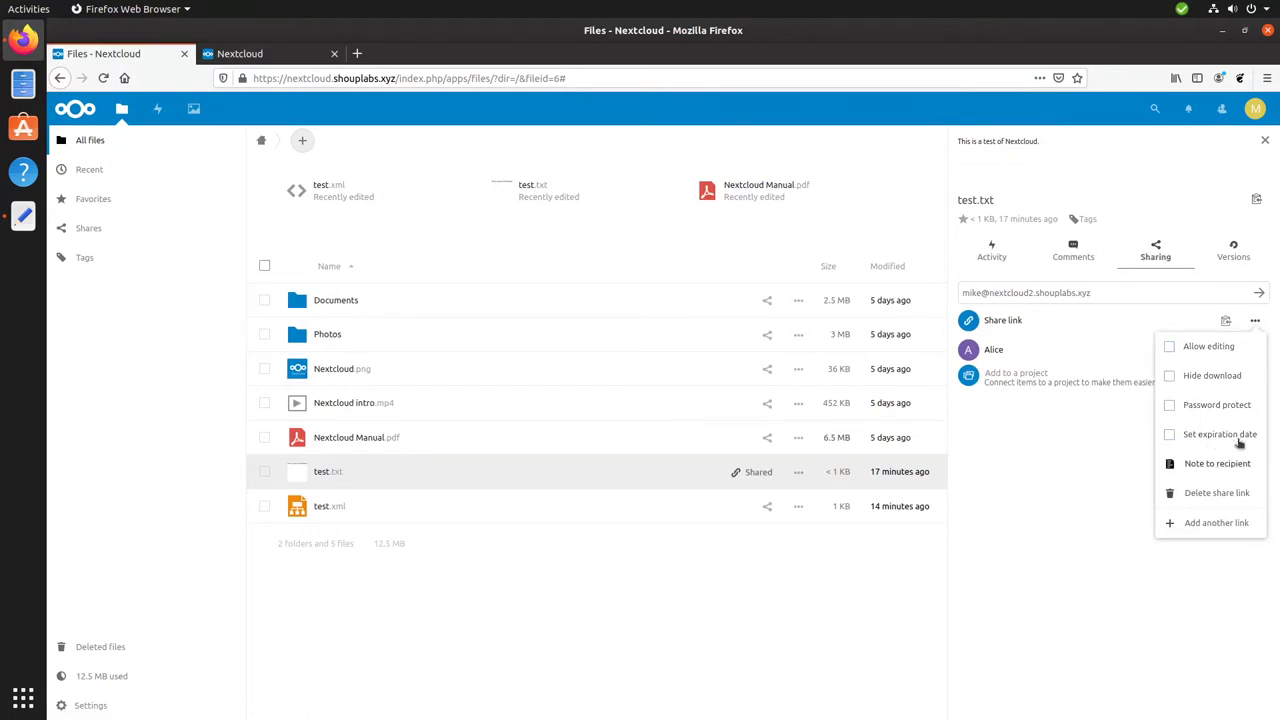
left_click(1218, 492)
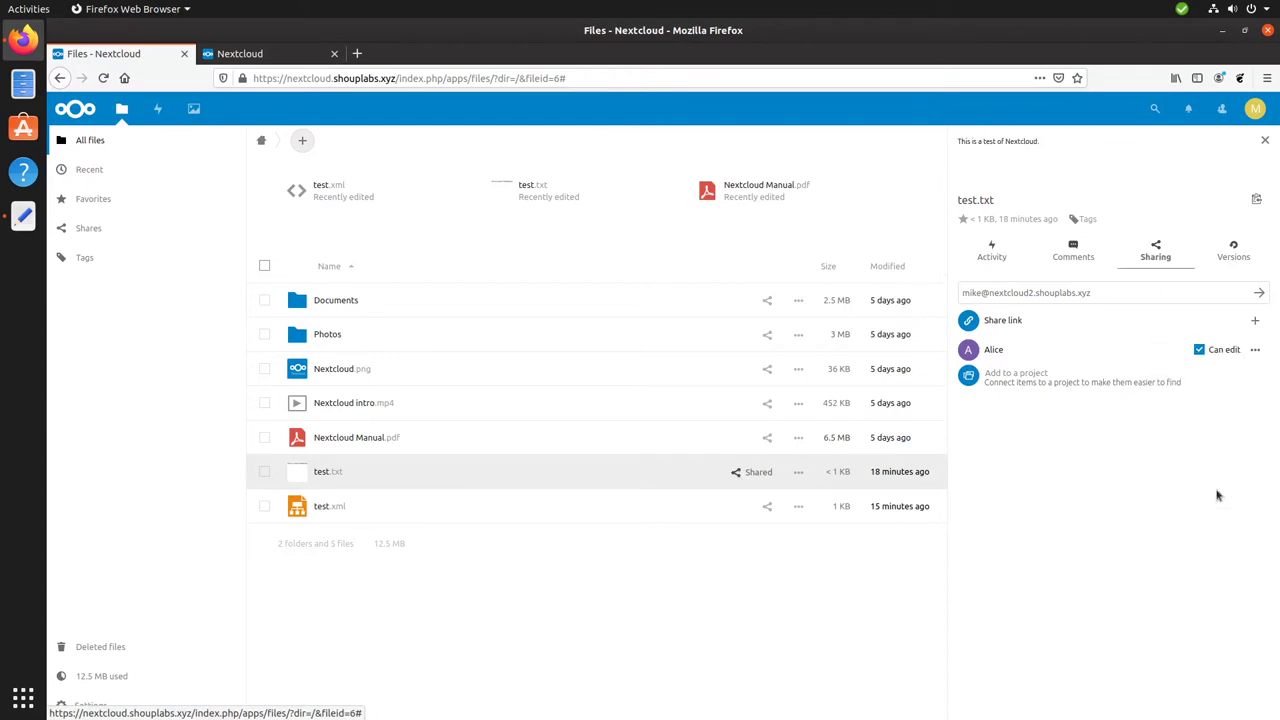